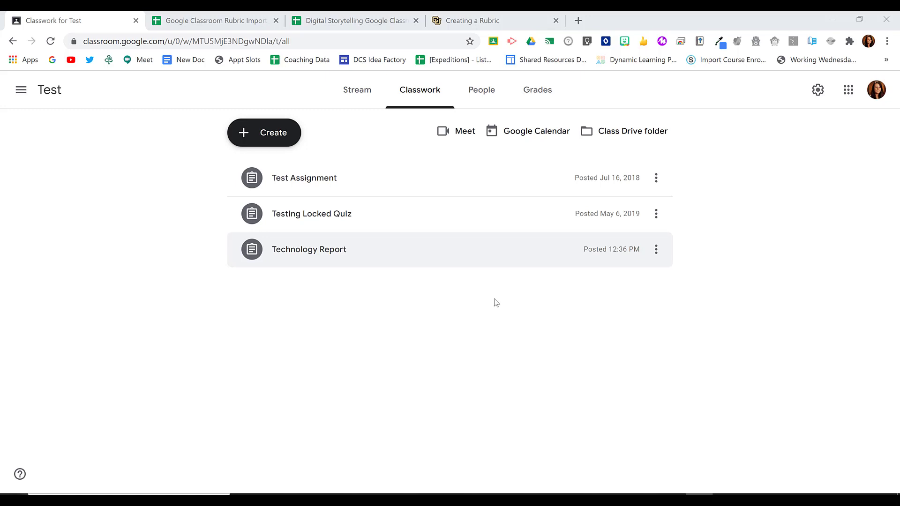
Create a new assignment titled "Digital Storytelling" in the Test class
left_click(284, 140)
left_click(293, 175)
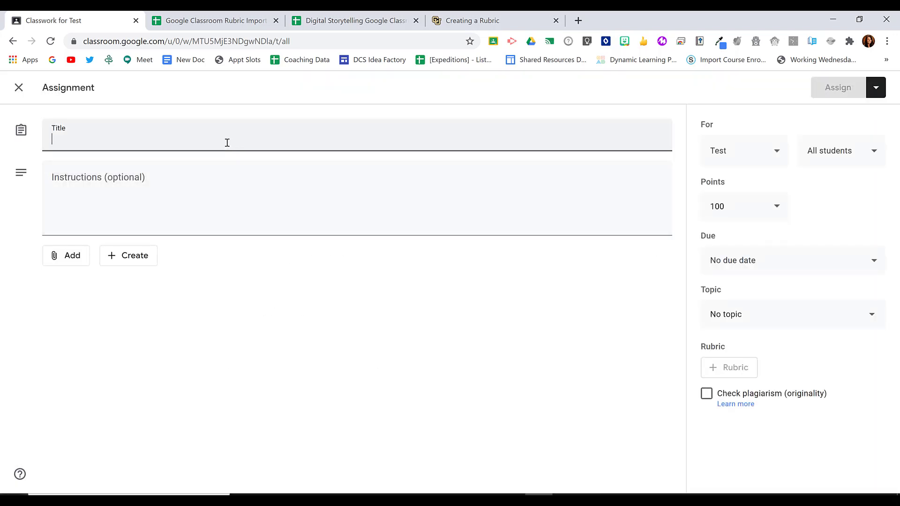
type("Digital Storytelling")
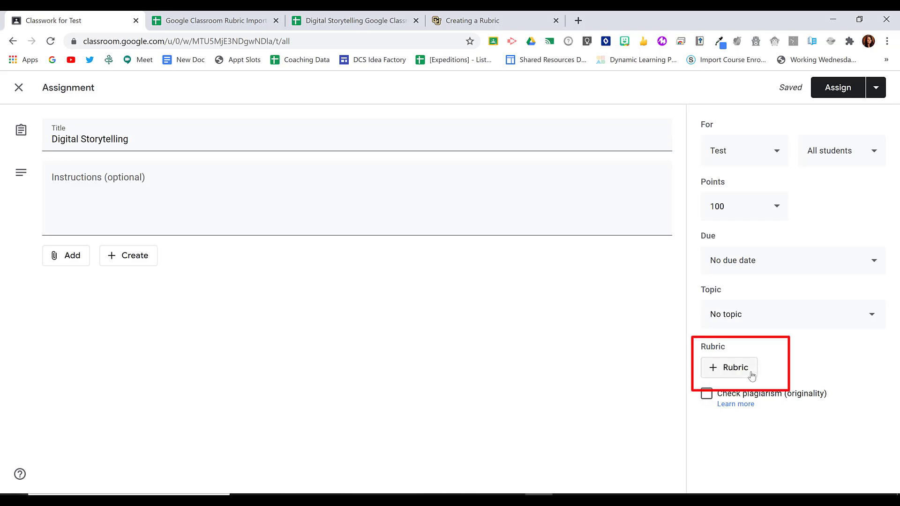
Create a new rubric for the assignment and title its first criterion "Point of View"
left_click(751, 375)
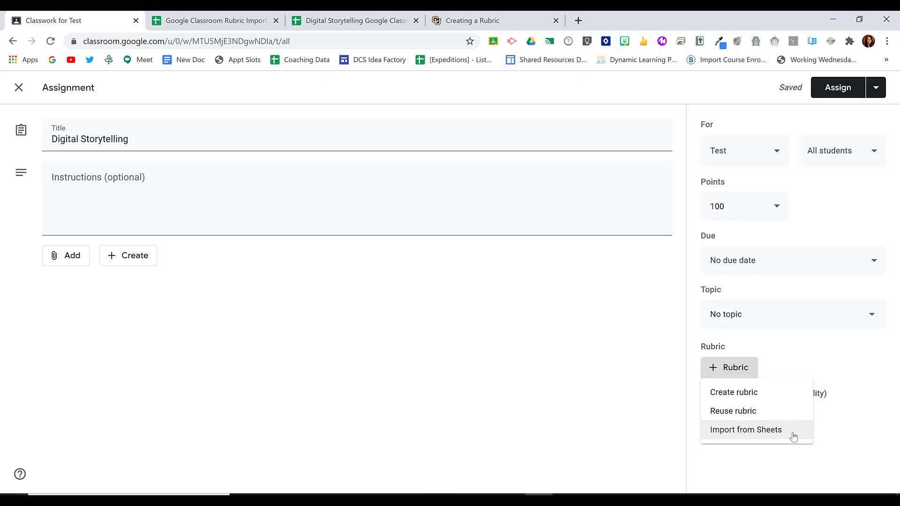
left_click(788, 395)
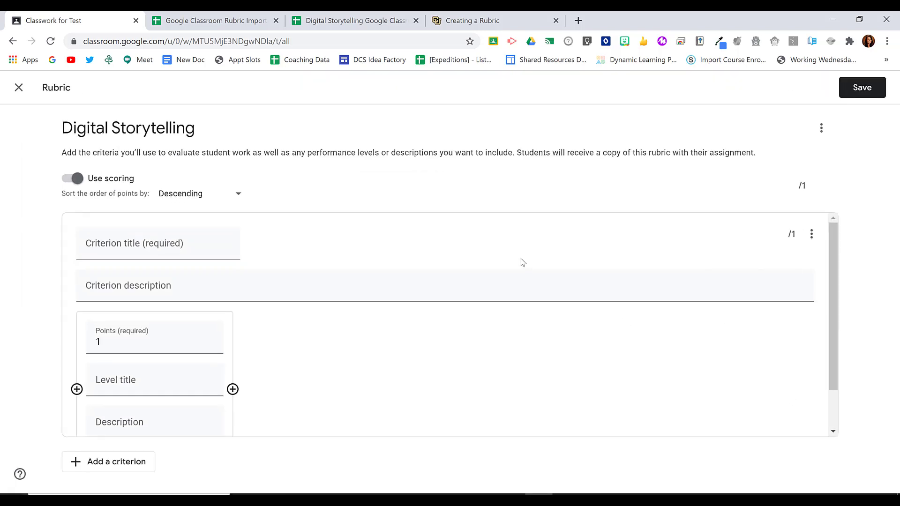
left_click(199, 249)
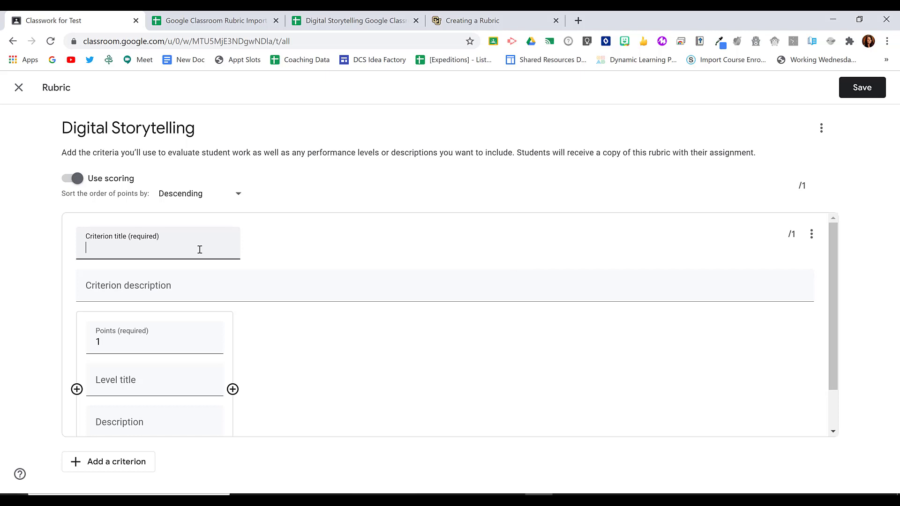
type("Point of View")
left_click(179, 291)
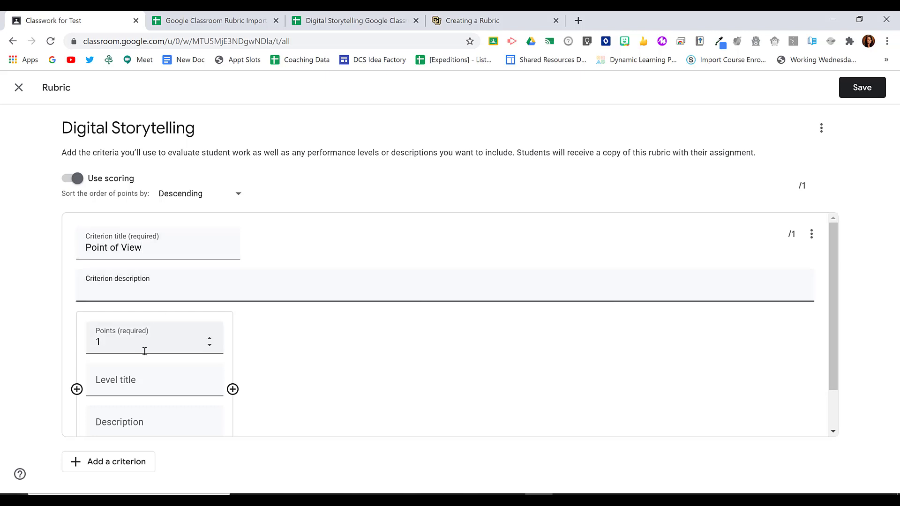
Set the first level to 4 points, titled "Excellent", with the description "Strong awareness of audience..."
scroll(143, 344, "down", 1)
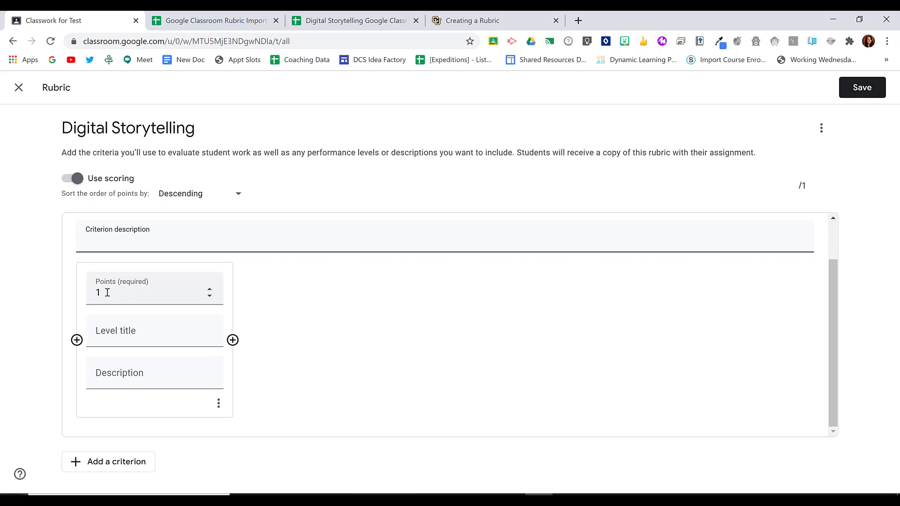
left_click_drag(106, 293, 94, 292)
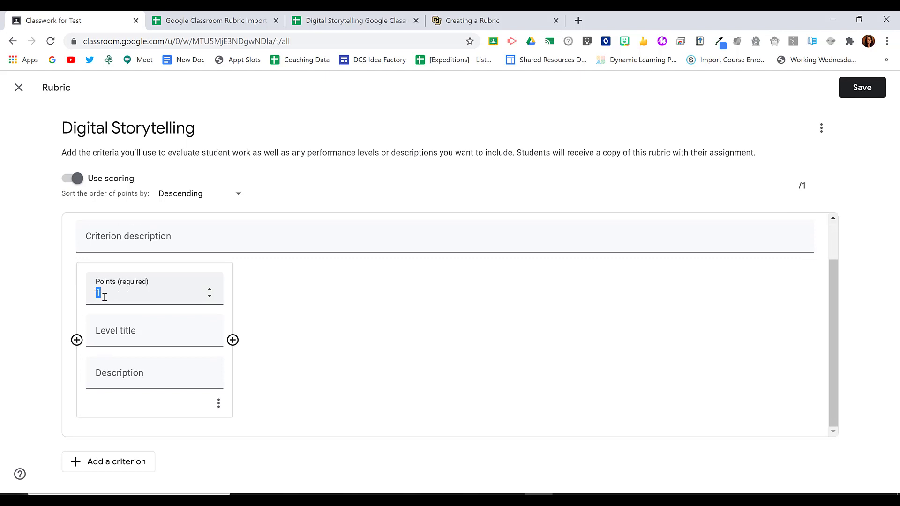
type("4")
left_click(138, 334)
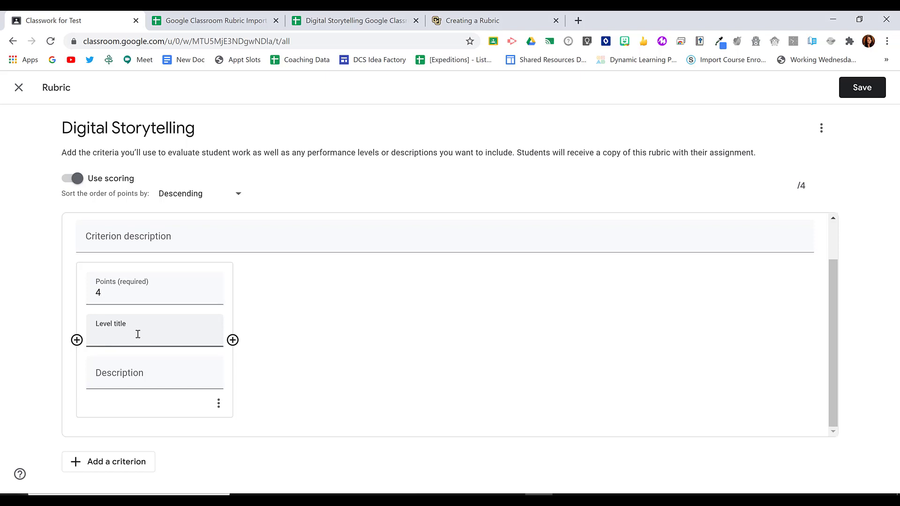
type("Excellent")
left_click(139, 379)
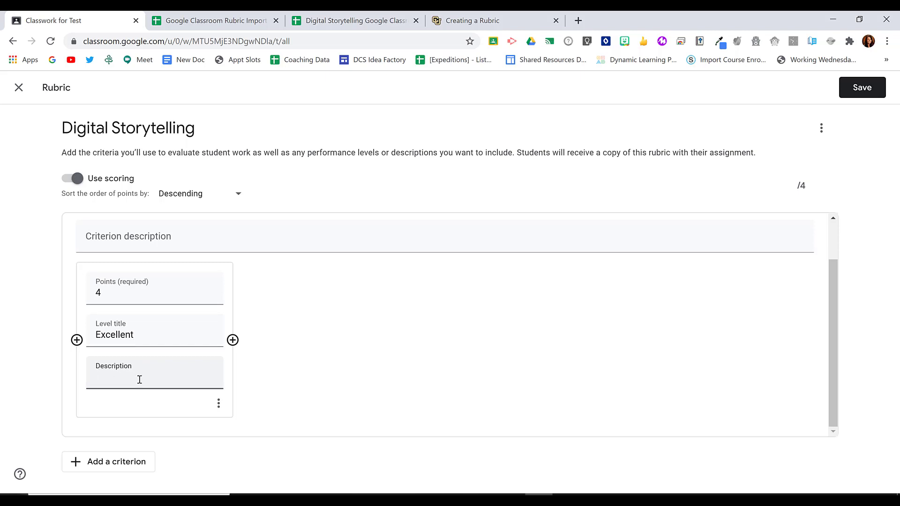
type("Strong awareness of audience...")
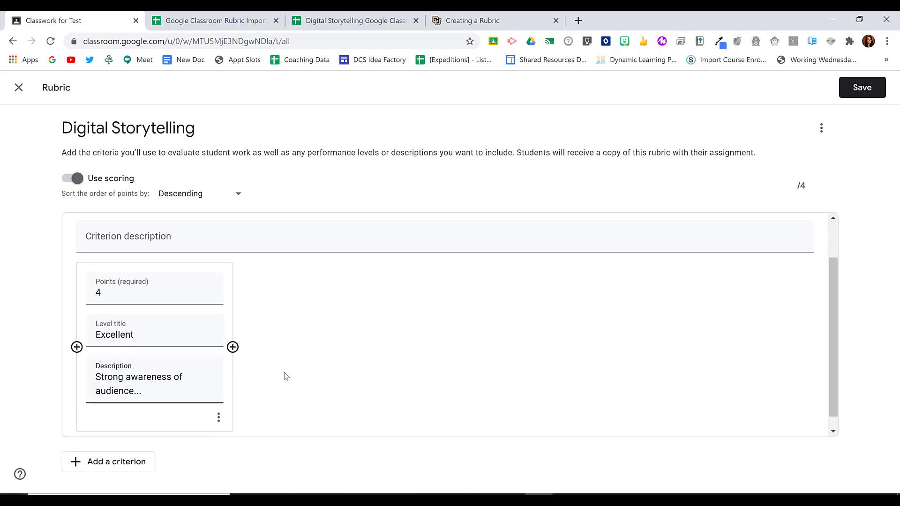
Add a second level worth 3 points, titled "Good", with the description "Some awareness..."
left_click(233, 348)
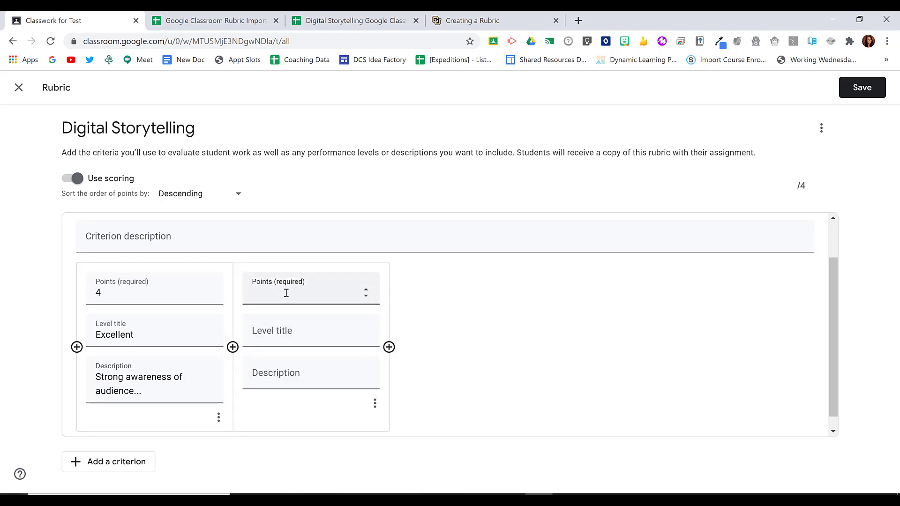
type("3")
left_click(294, 333)
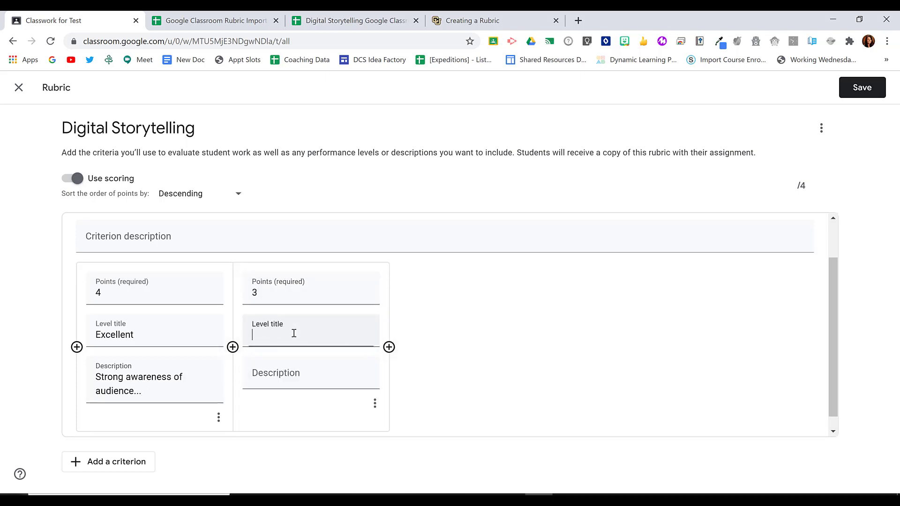
type("Good")
left_click(310, 378)
type("Some are")
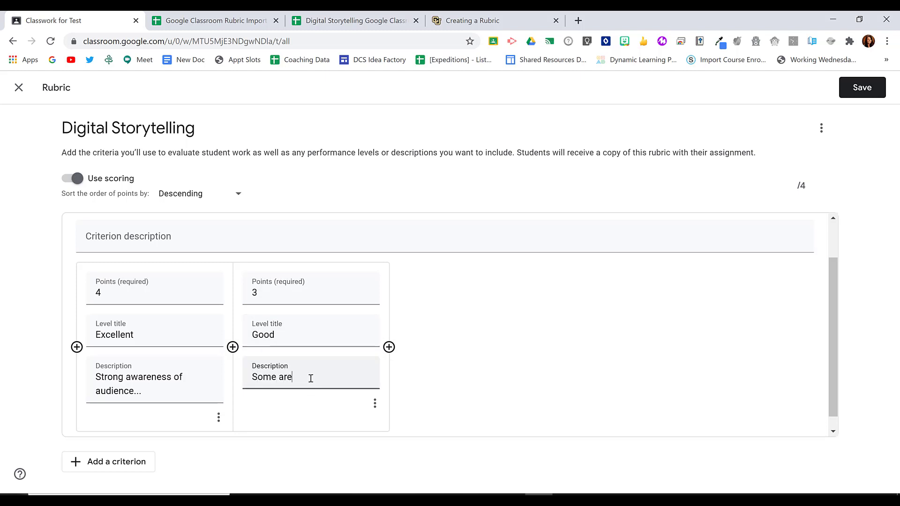
key("BackSpace")
key("BackSpace")
type("wareness...")
Add a third level worth 2 points, titled "Fair", with the description "Some awareness..."
left_click(389, 346)
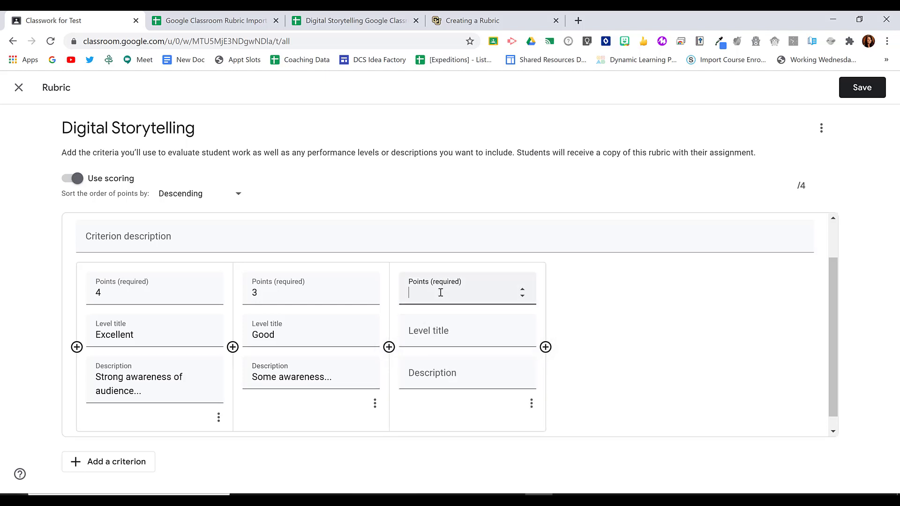
left_click(440, 334)
type("Fair")
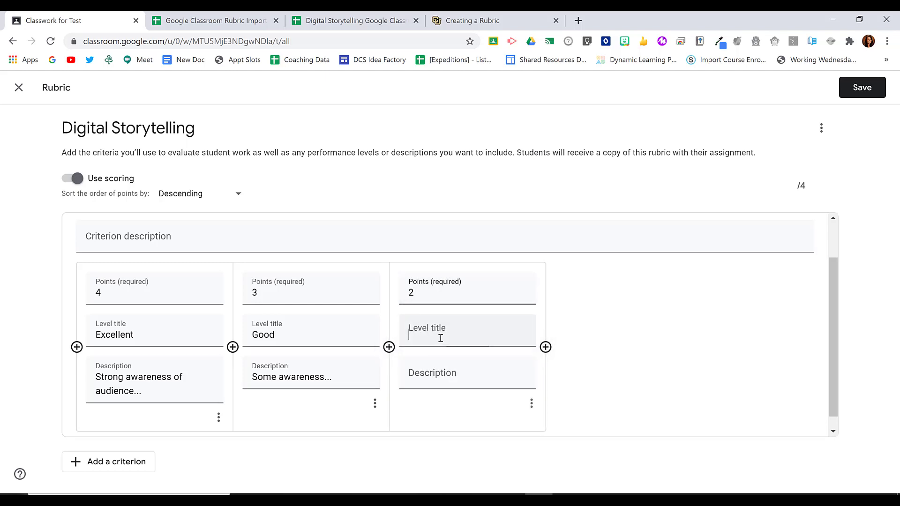
left_click(449, 376)
type("Some awareness...")
Add a fourth level worth 1 point, titled "Poor", with the description "No Awareness..."
left_click(545, 347)
type("1")
left_click(587, 334)
type("Poor")
left_click(586, 379)
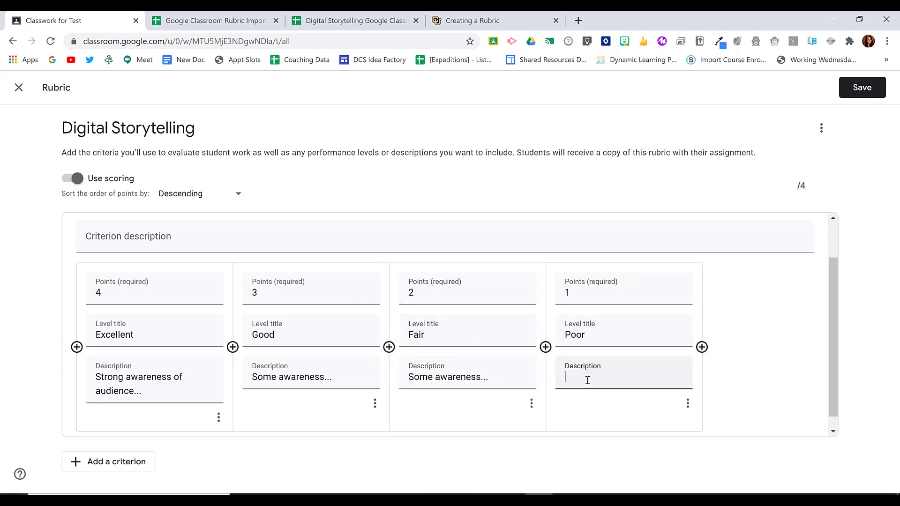
type("No Awareness...")
Change the Fair level's description to "Limited awareness..."
double_click(417, 379)
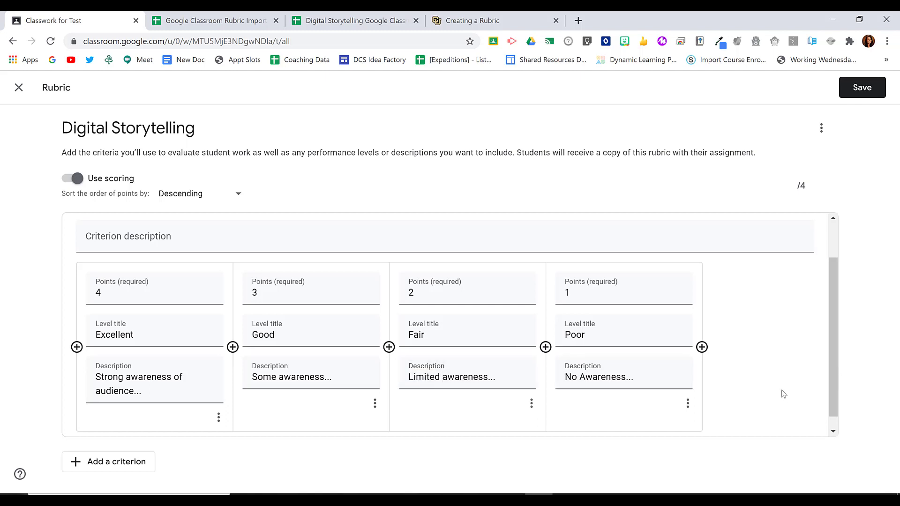
scroll(780, 396, "up", 1)
scroll(784, 392, "down", 1)
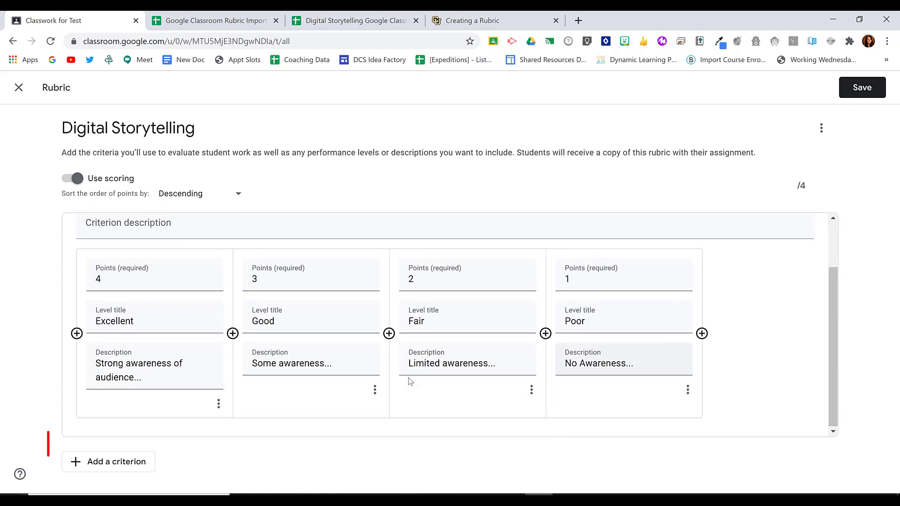
Add a blank second criterion to the rubric and delete it again
left_click(131, 468)
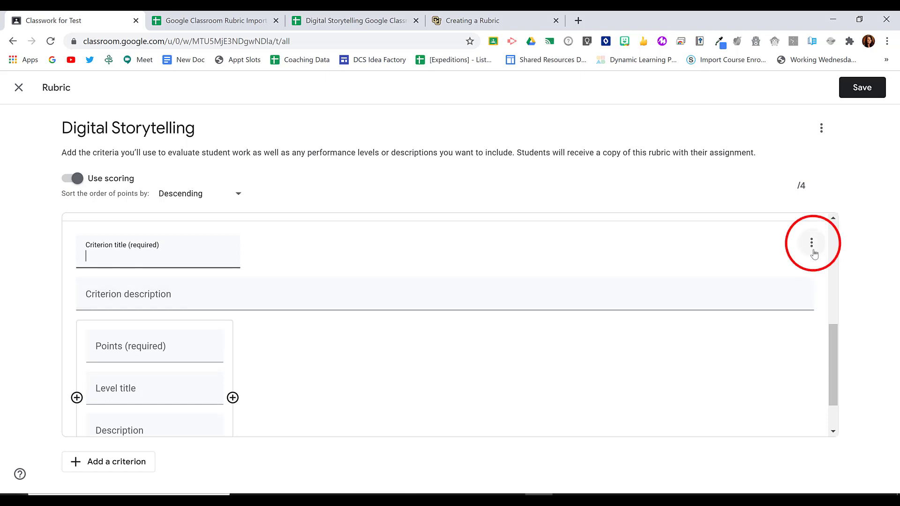
left_click(811, 244)
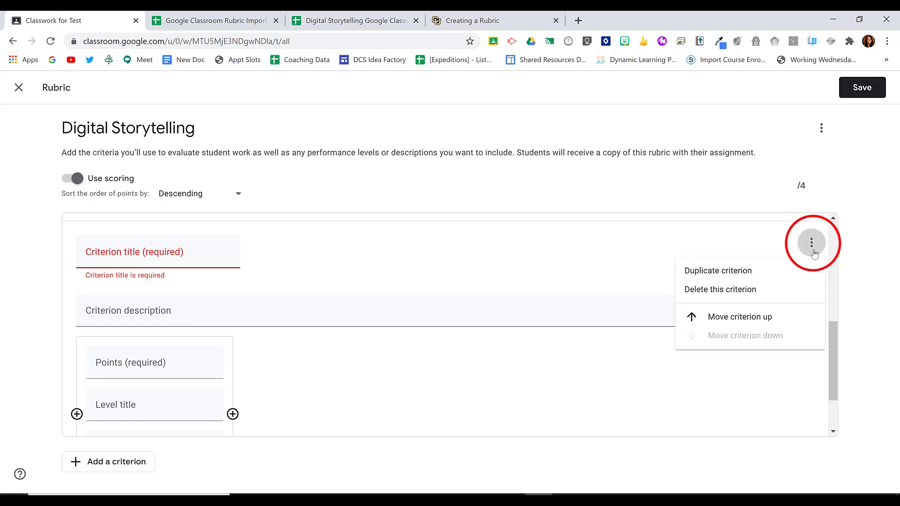
left_click(771, 294)
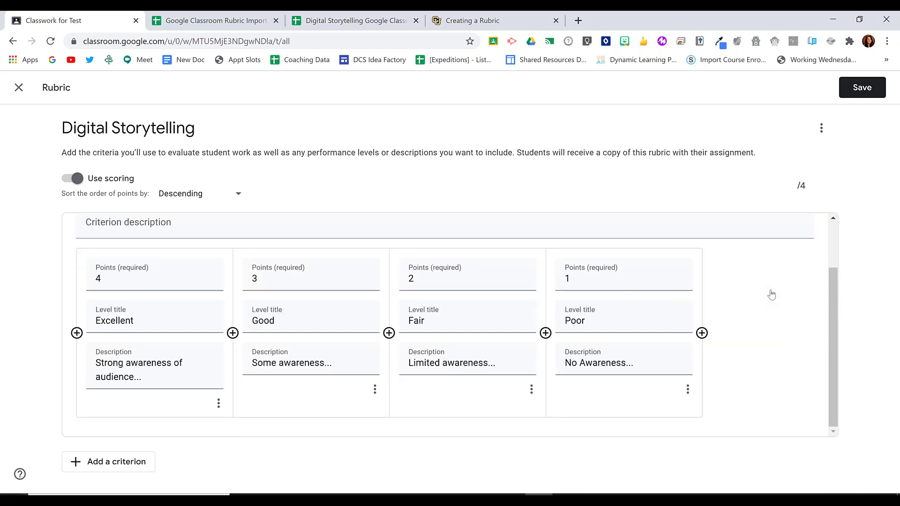
Duplicate the Point of View criterion and retitle the copy "Dramatic Question"
scroll(771, 289, "up", 2)
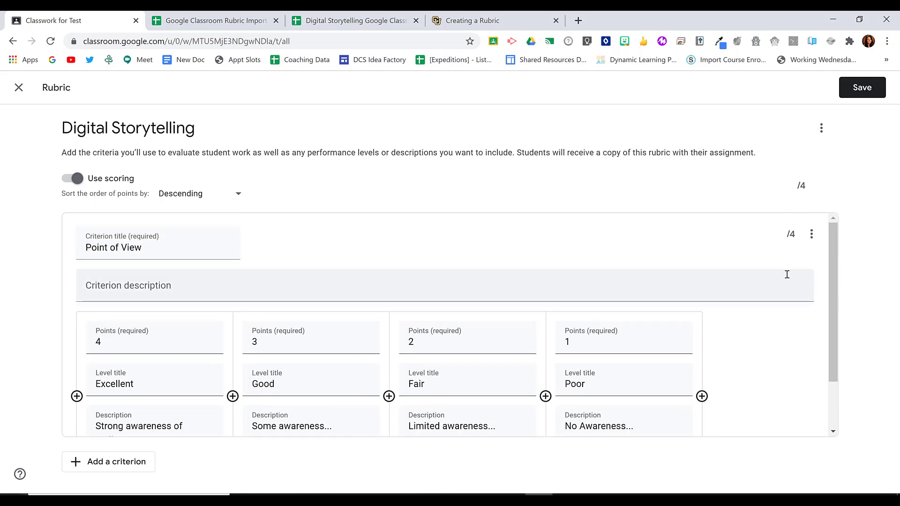
left_click(812, 237)
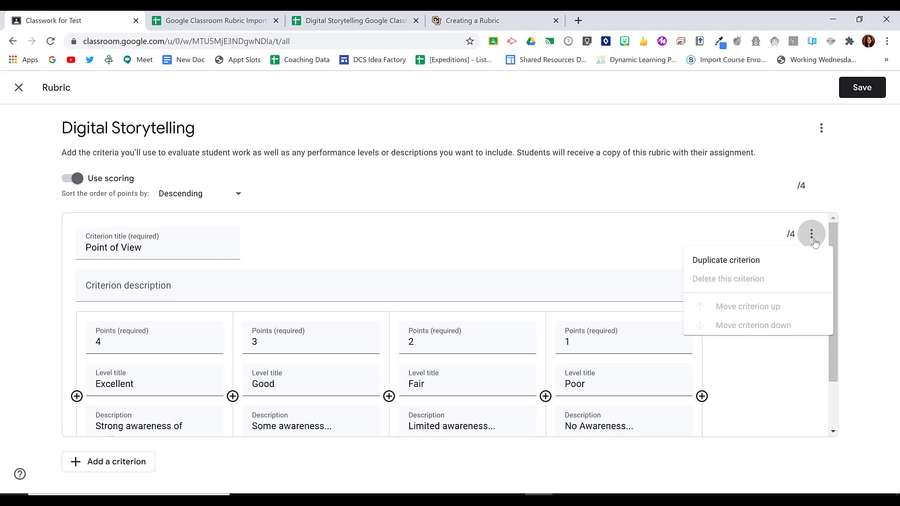
left_click(793, 267)
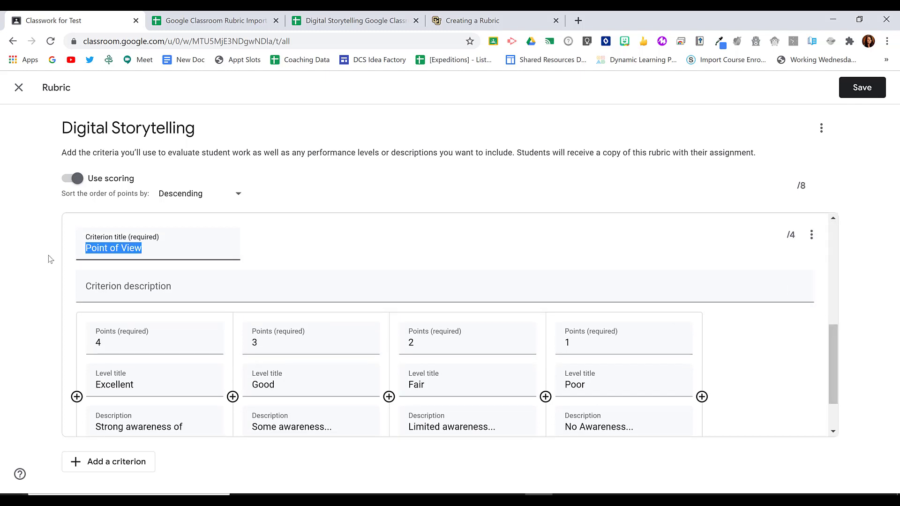
type("Dr")
scroll(342, 395, "down", 2)
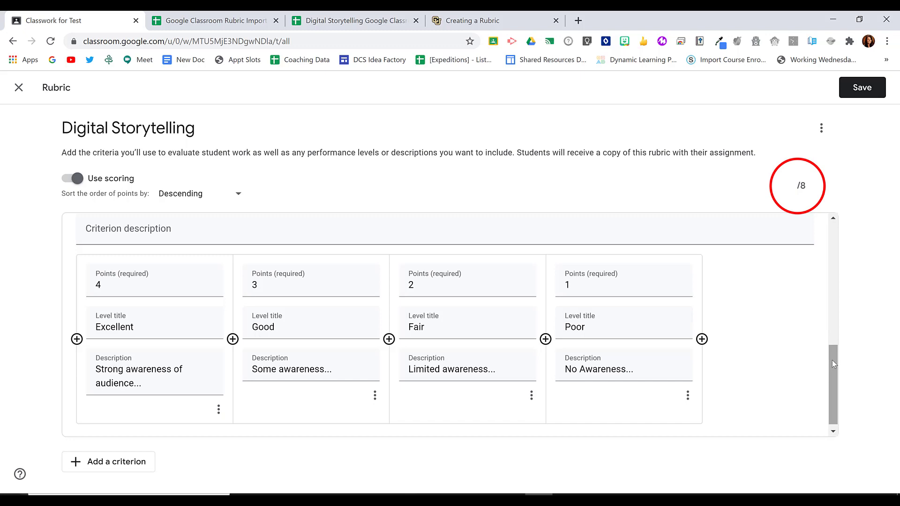
mouse_move(832, 363)
left_mouse_down()
mouse_move(832, 240)
mouse_move(830, 370)
left_mouse_up()
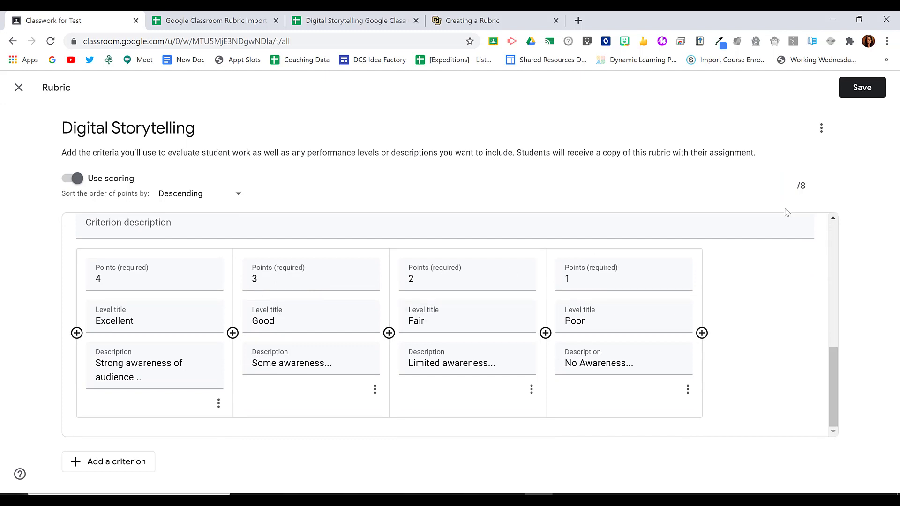
Duplicate the Dramatic Question criterion and delete the 4-point Excellent level from the copy
scroll(837, 368, "up", 3)
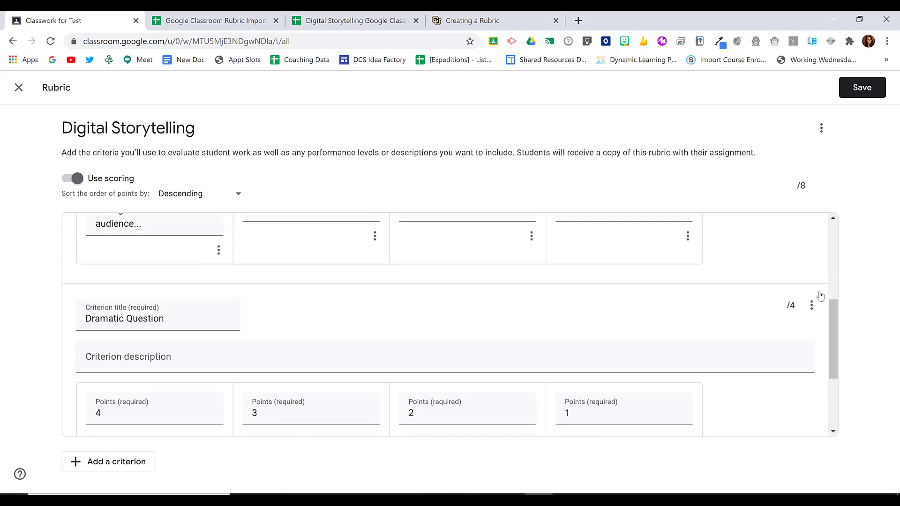
left_click(811, 305)
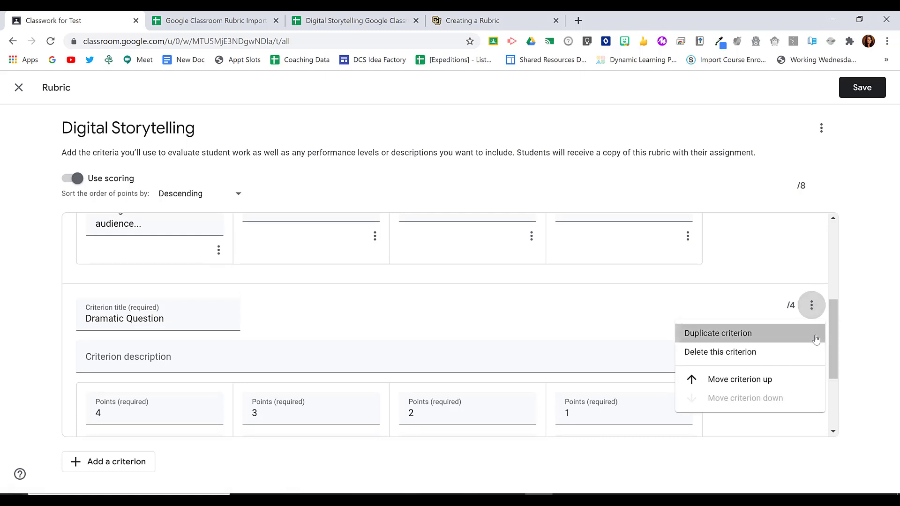
left_click(815, 335)
left_click(217, 409)
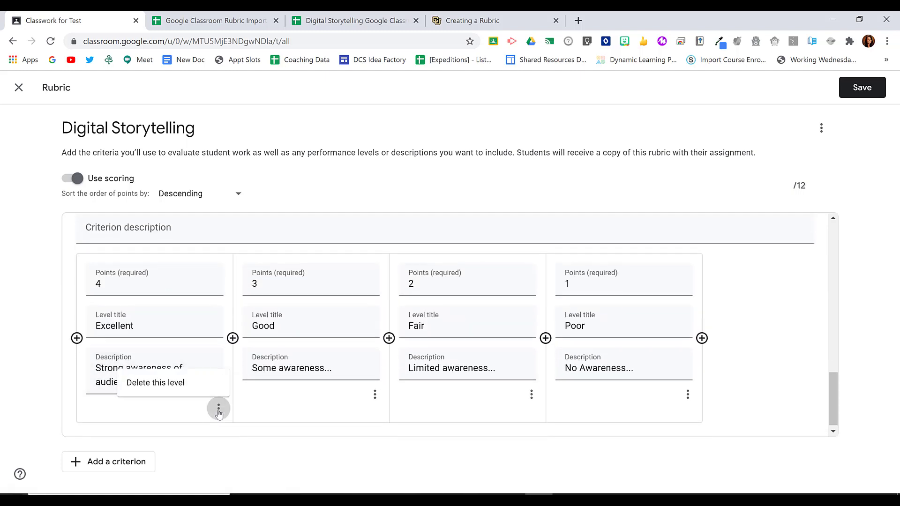
left_click(190, 388)
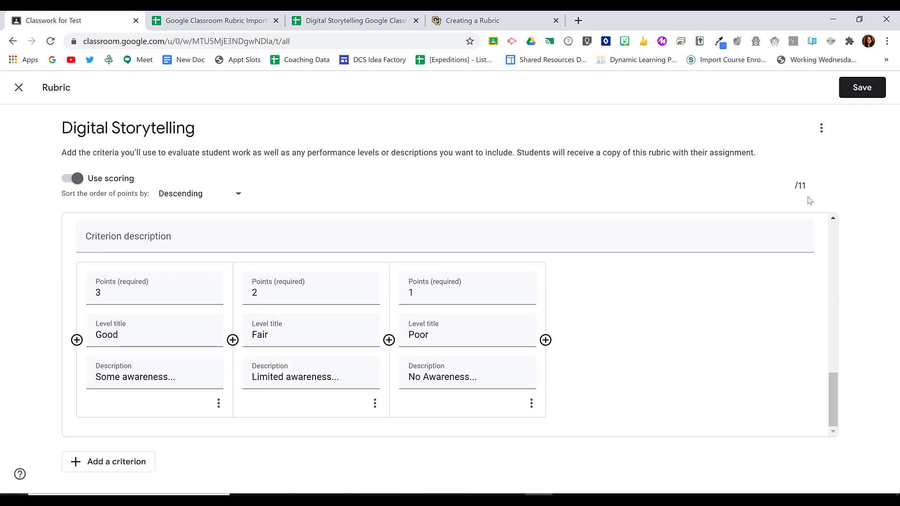
left_click(239, 195)
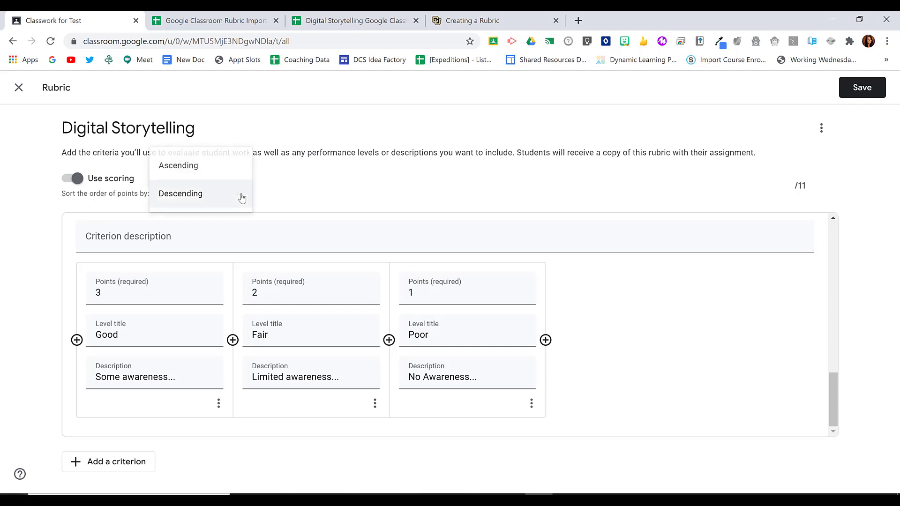
left_click(311, 199)
Move the three-level Dramatic Question criterion up one place and save the rubric
scroll(834, 370, "up", 1)
scroll(838, 356, "up", 2)
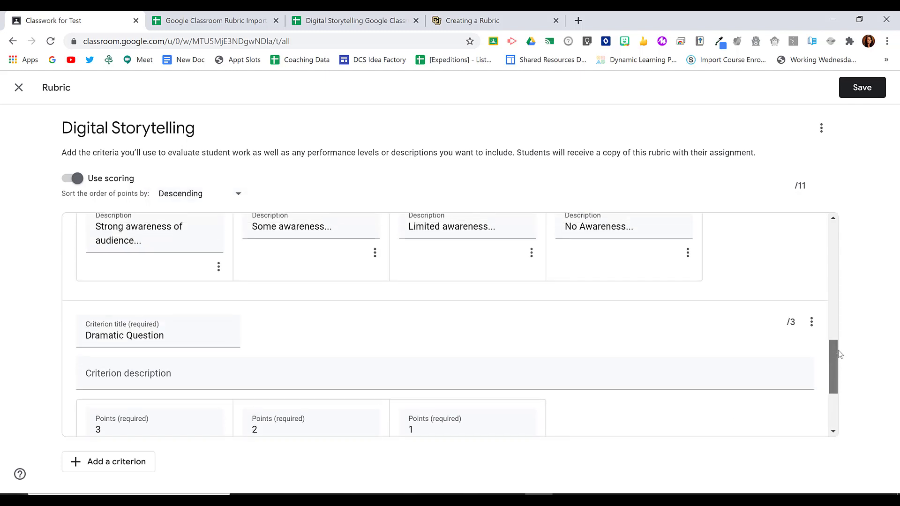
left_click(813, 323)
left_click(775, 404)
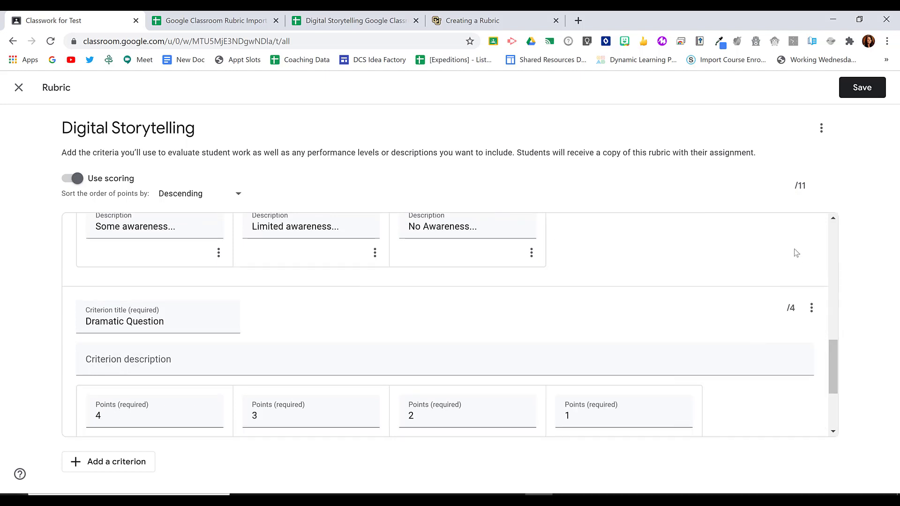
left_click(853, 98)
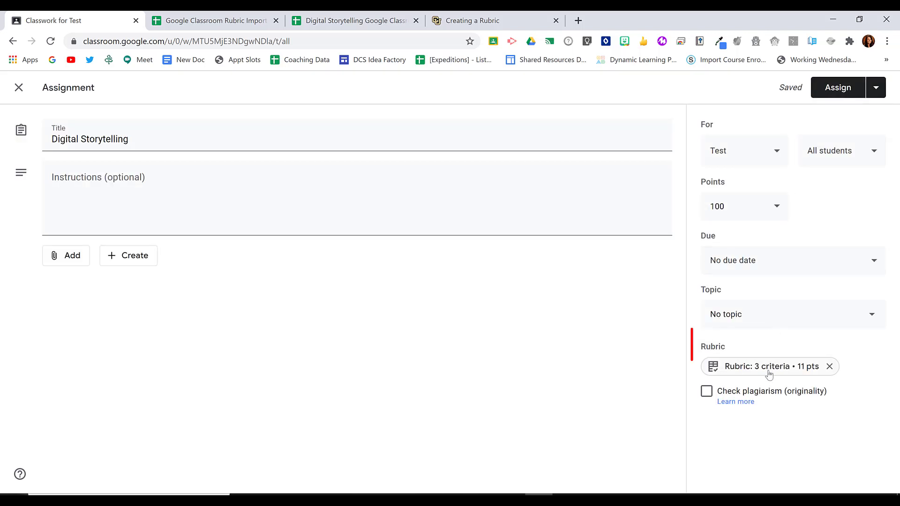
Replace the attached rubric by reusing the Problem-Based Scenario - Blogger rubric from a Google Certified Edu Level 2 class
left_click(829, 370)
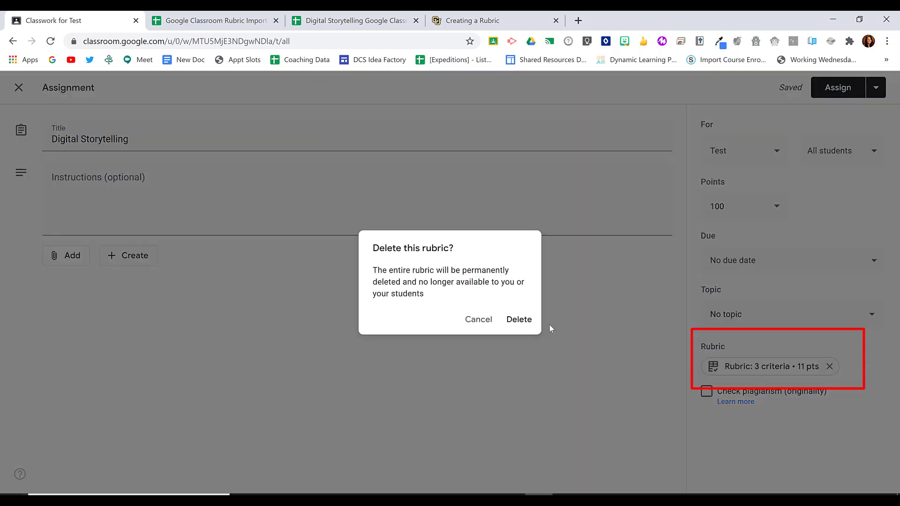
left_click(524, 327)
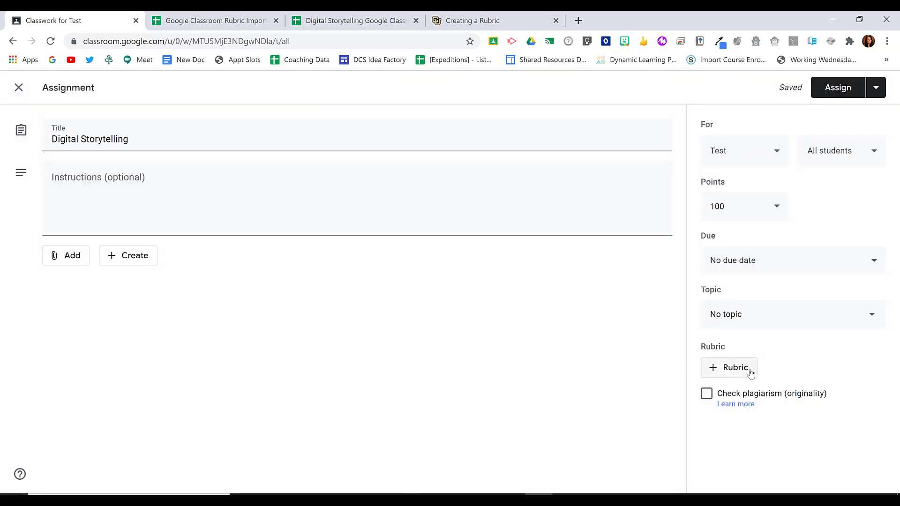
left_click(750, 370)
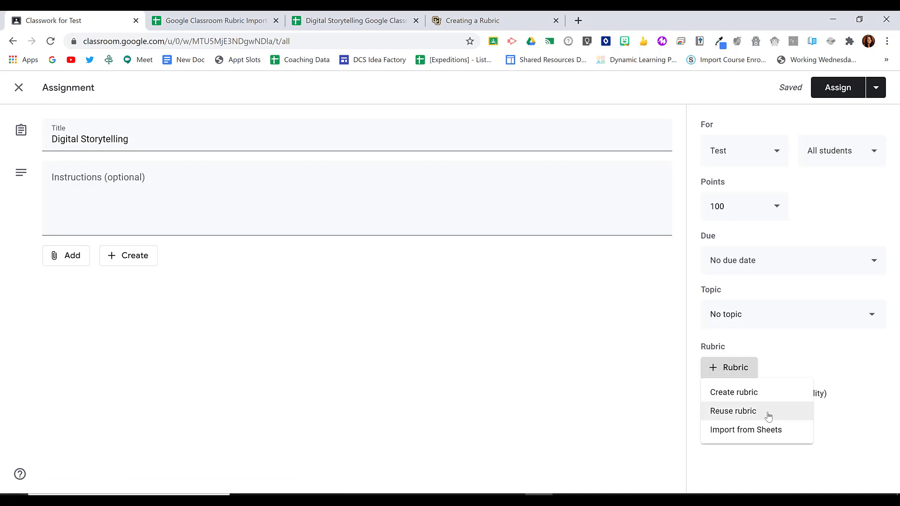
left_click(768, 416)
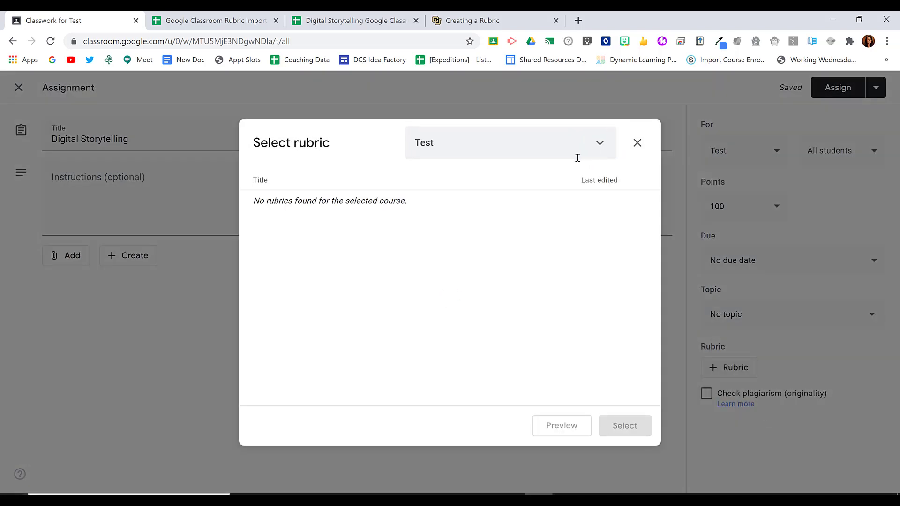
left_click(599, 143)
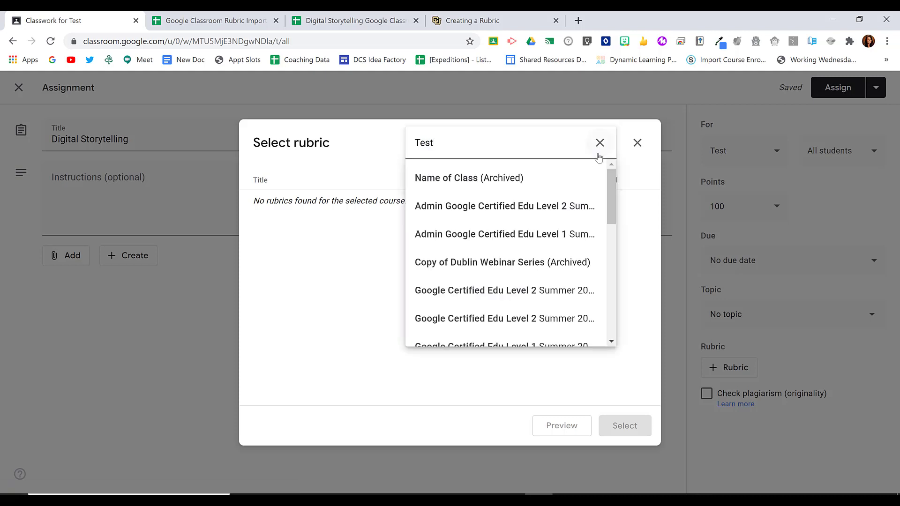
left_click(543, 290)
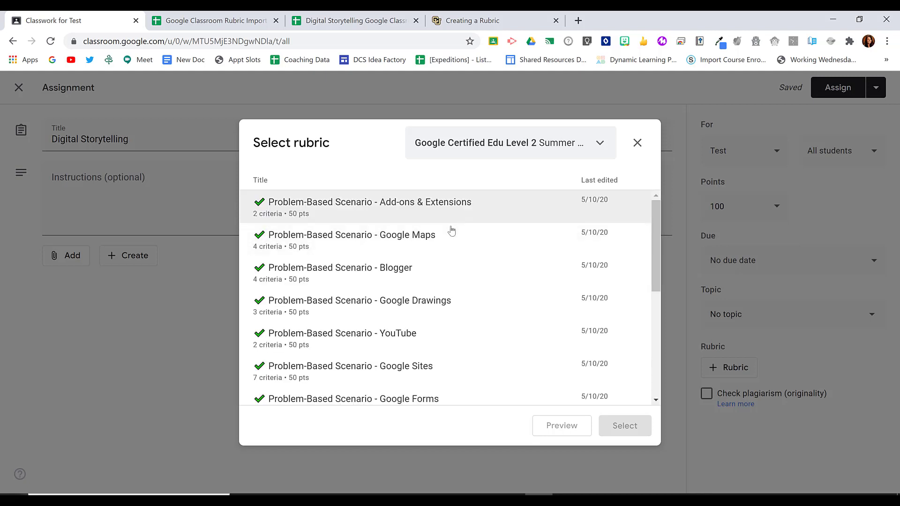
left_click(439, 274)
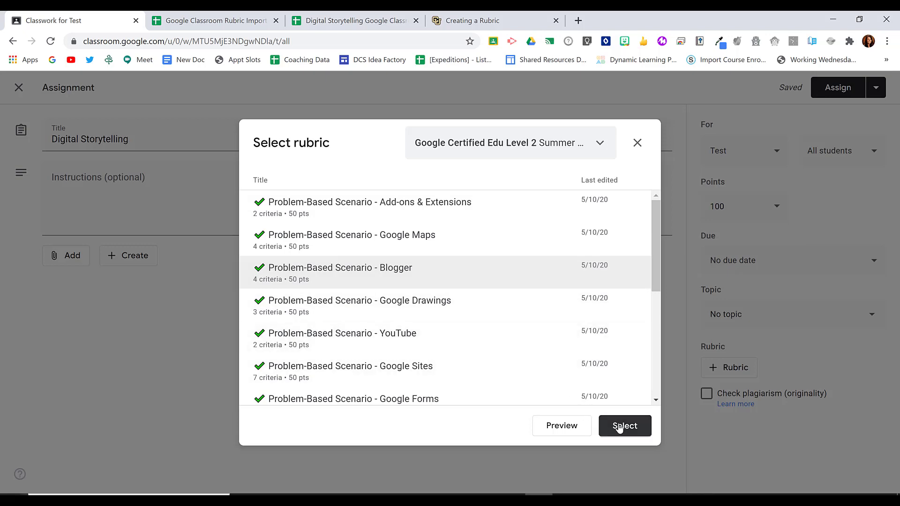
left_click(618, 427)
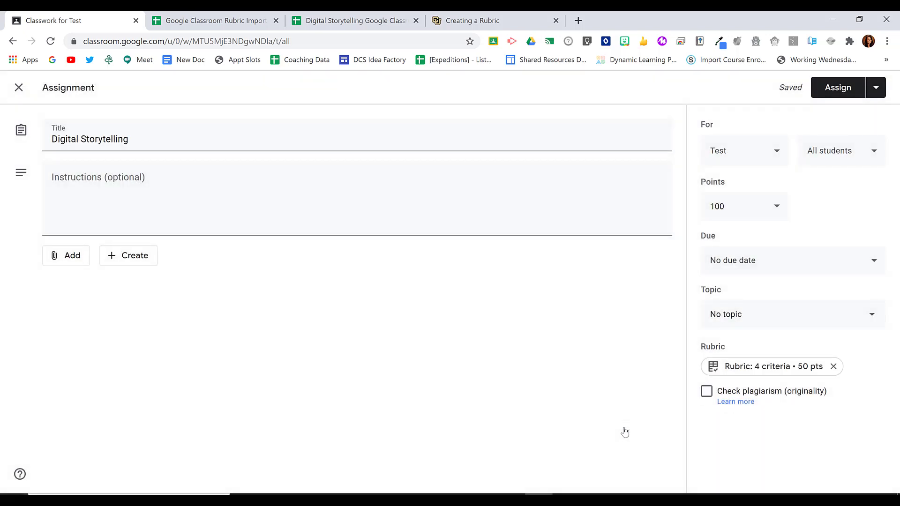
Delete the reused rubric, import the Digital Storytelling spreadsheet from Sheets as the rubric instead, and save it
left_click(833, 367)
left_click(527, 320)
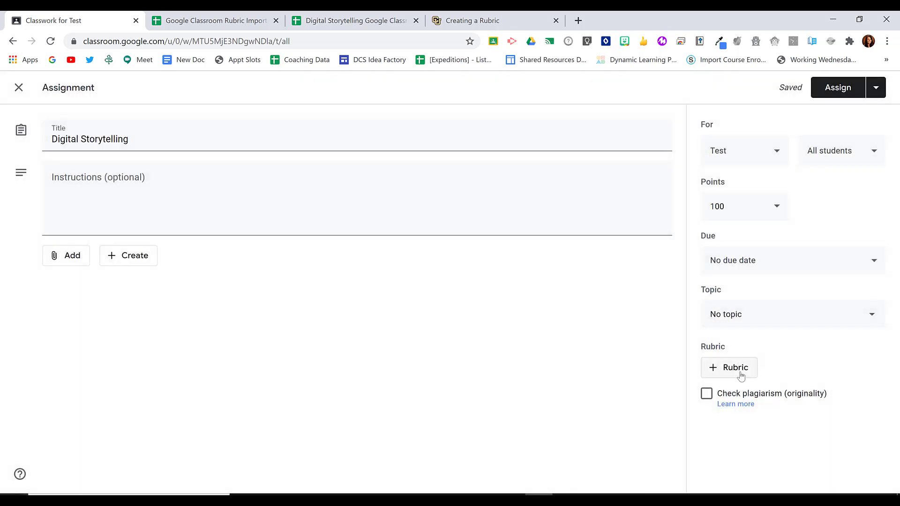
left_click(740, 372)
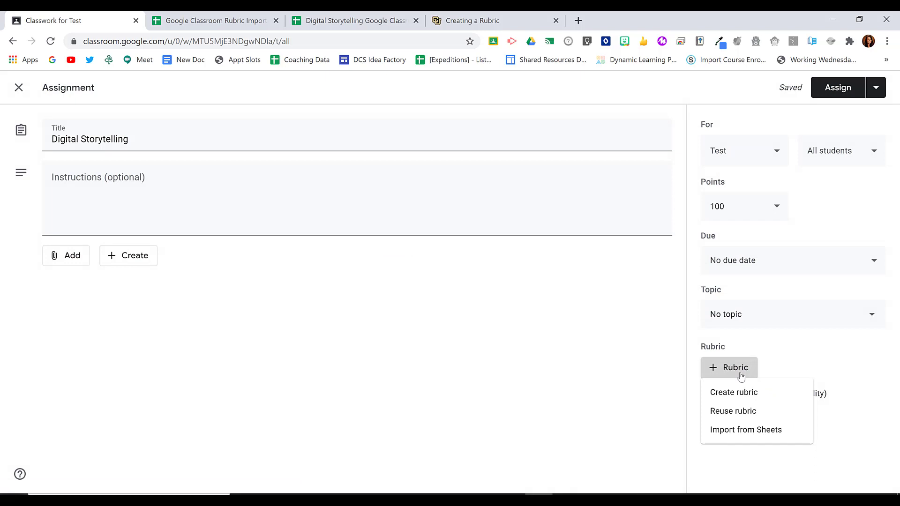
left_click(787, 435)
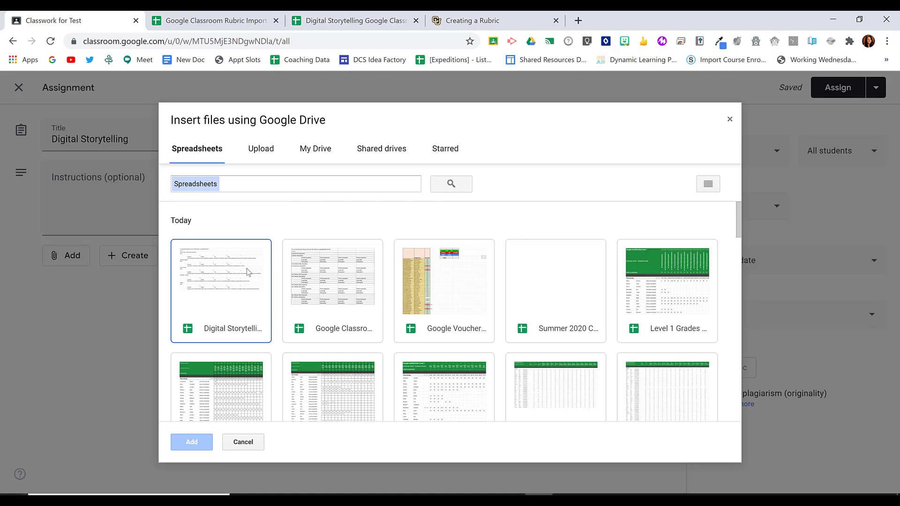
left_click(248, 272)
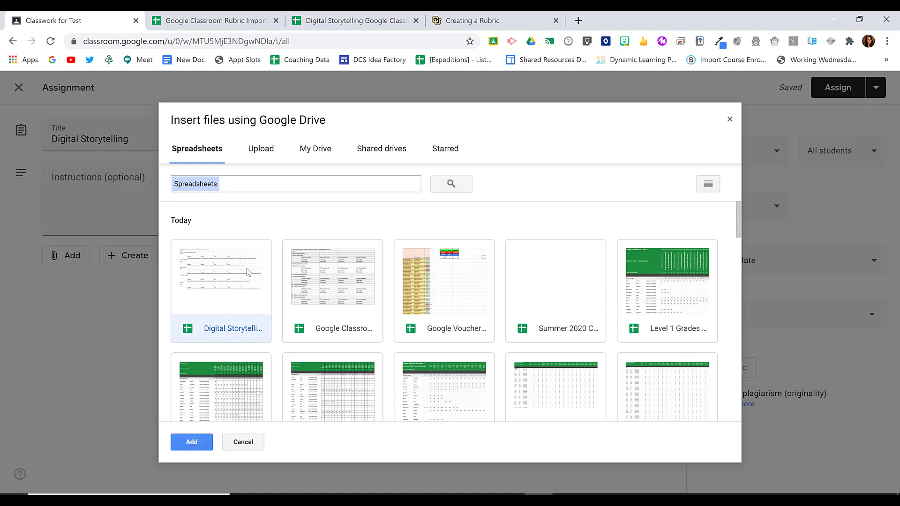
left_click(192, 443)
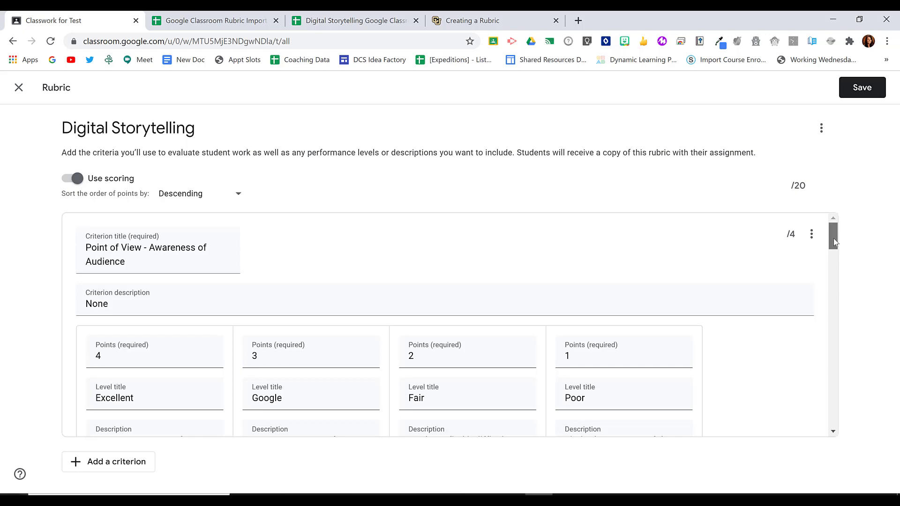
left_click_drag(833, 239, 837, 436)
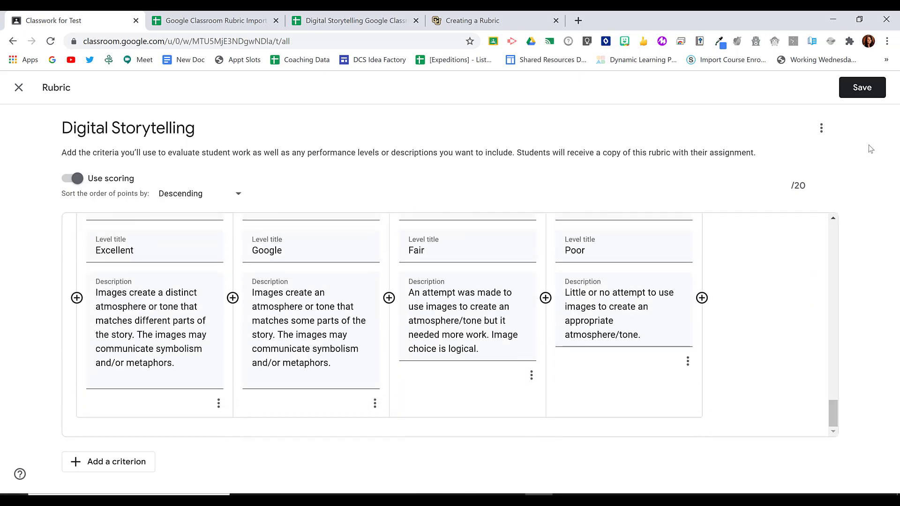
left_click(862, 89)
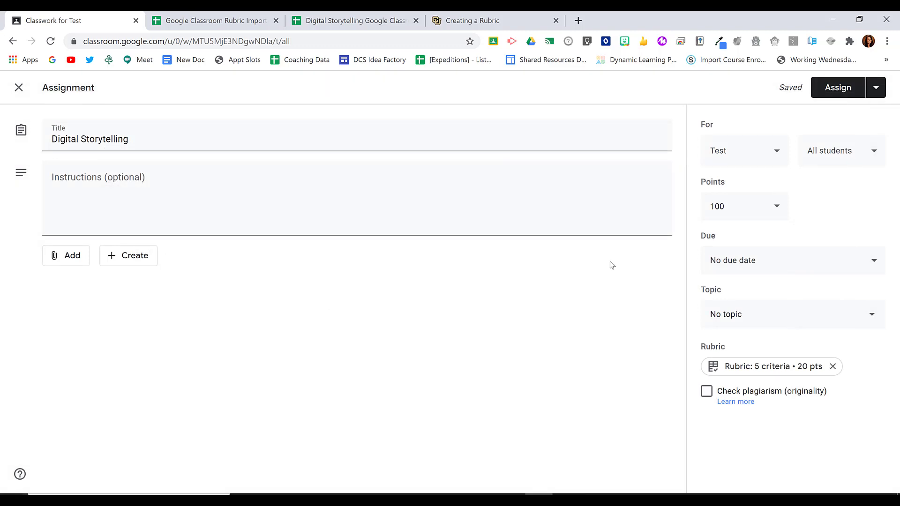
In the Google Classroom Rubric Import Template spreadsheet, copy rows 18 to 27 and paste them starting at row 28
left_click(232, 24)
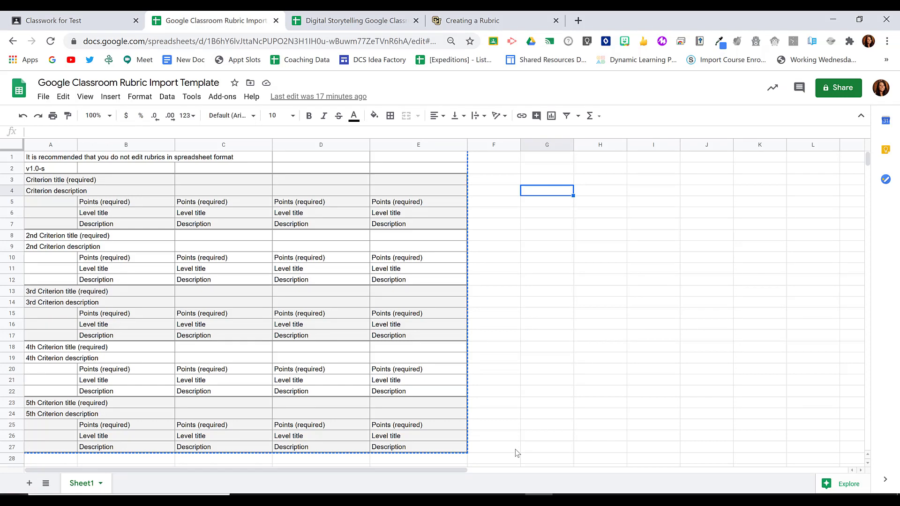
left_click(516, 449)
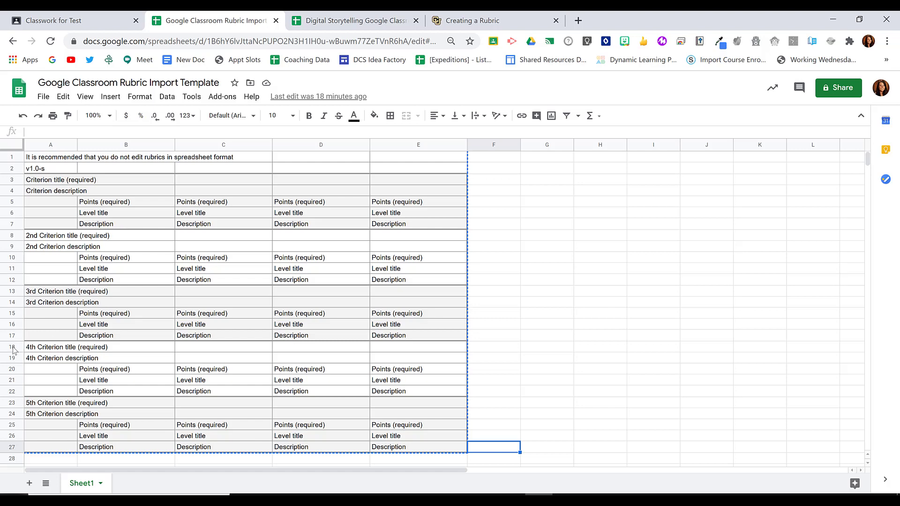
left_click_drag(13, 349, 13, 446)
right_click(13, 447)
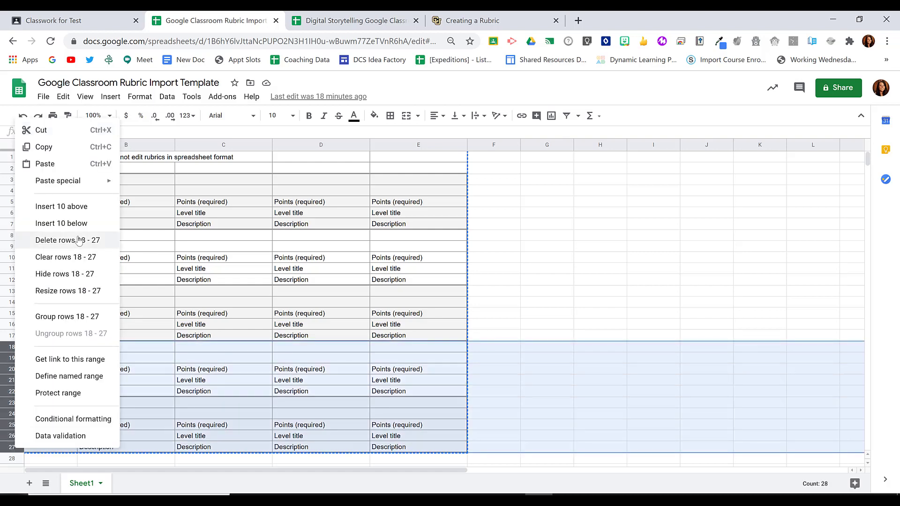
left_click(51, 147)
left_click(46, 461)
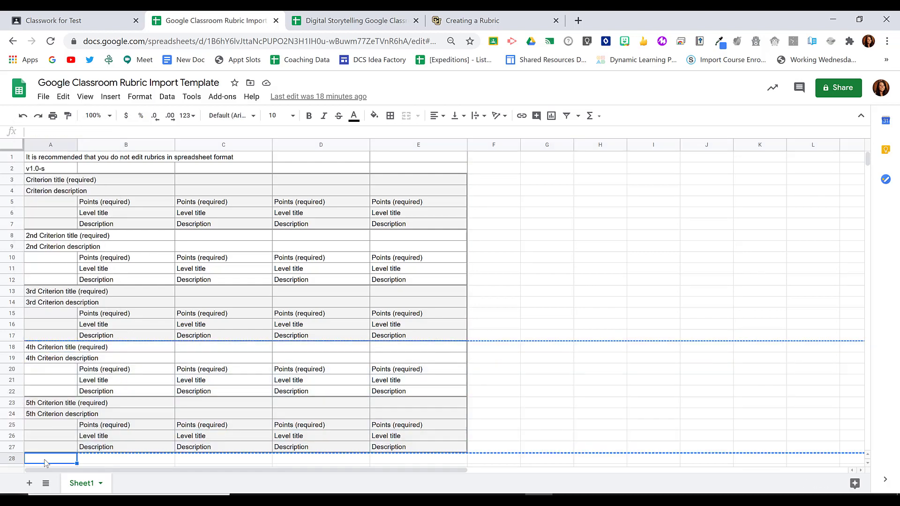
key("ctrl+v")
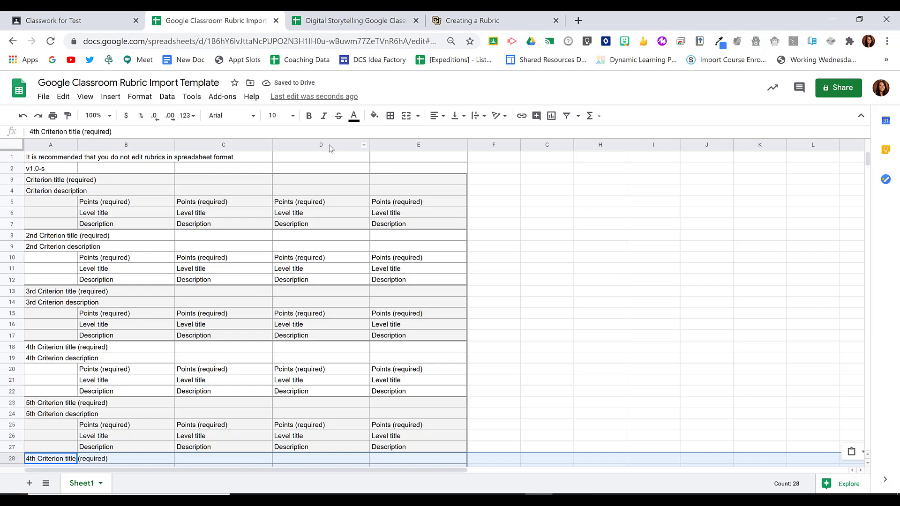
Copy template columns D and E into columns F and G to add two more levels per criterion
left_click_drag(331, 146, 412, 147)
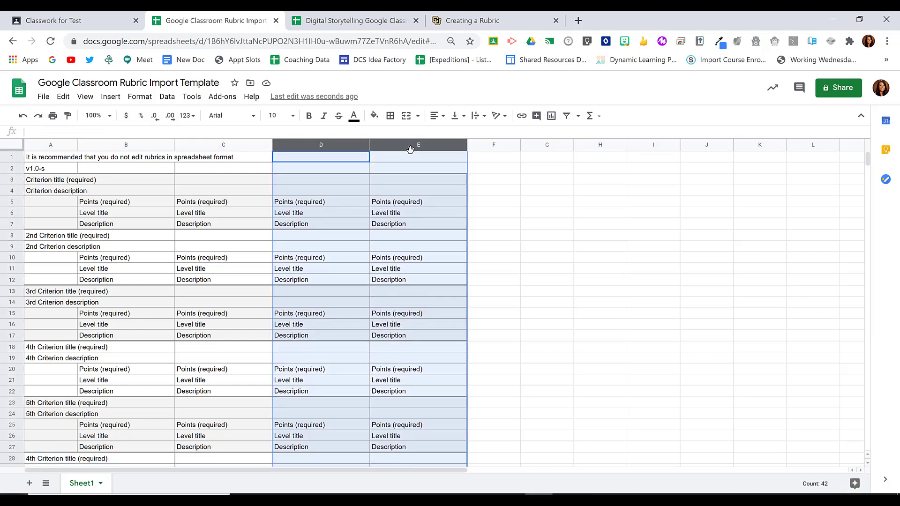
right_click(407, 145)
left_click(469, 128)
left_click(480, 157)
key("ctrl+v")
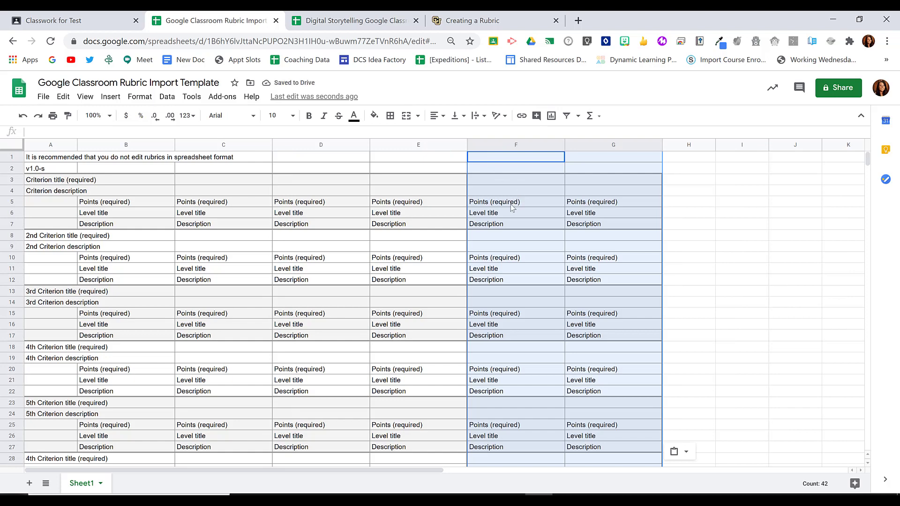
Clear the two extra level blocks of the 2nd criterion in cells F10:G12
left_click_drag(500, 260, 591, 279)
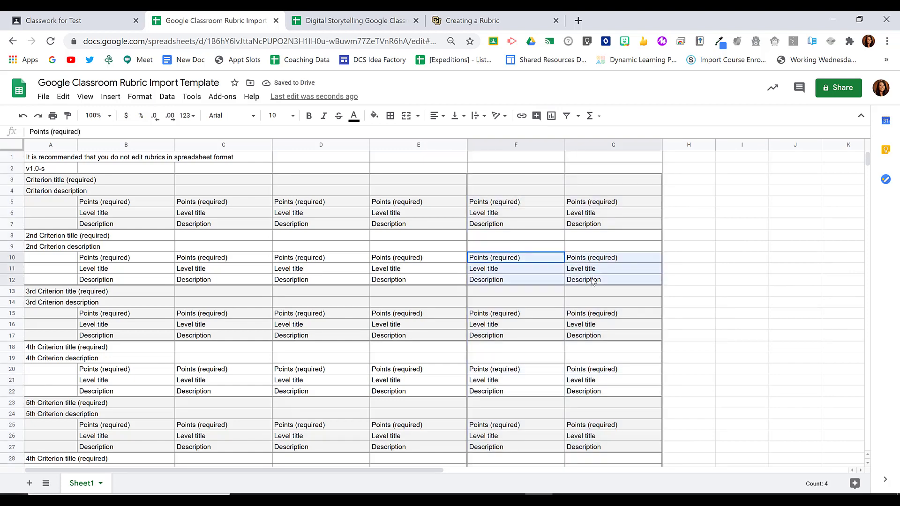
key("Delete")
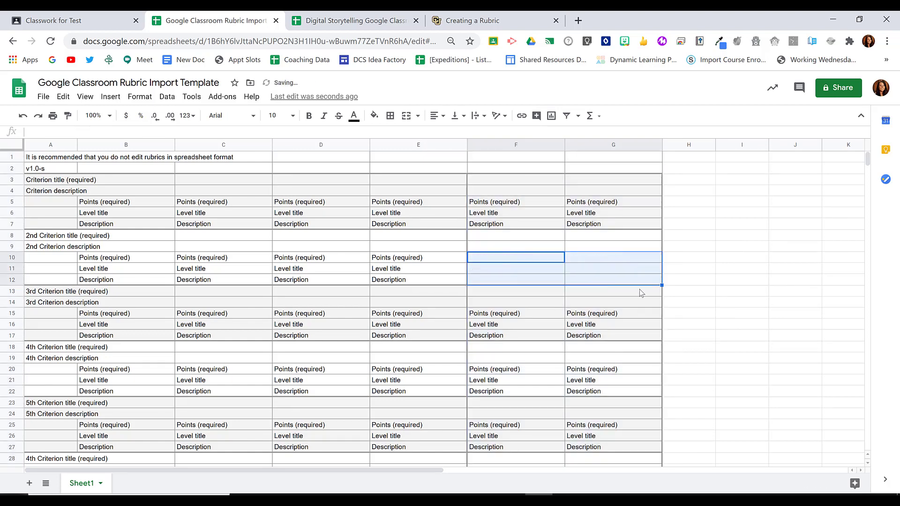
left_click(720, 303)
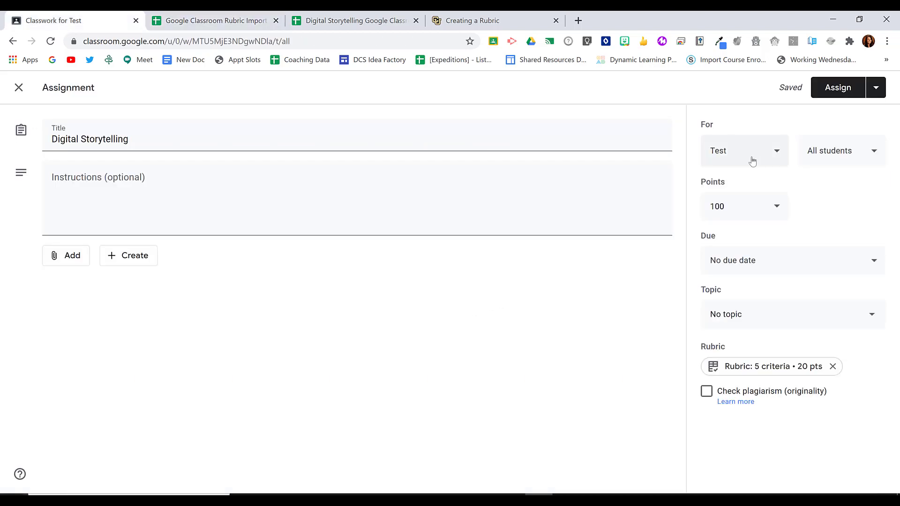
Return to Google Classroom, assign Digital Storytelling to the Test class, and open the assignment from the student account
left_click(831, 97)
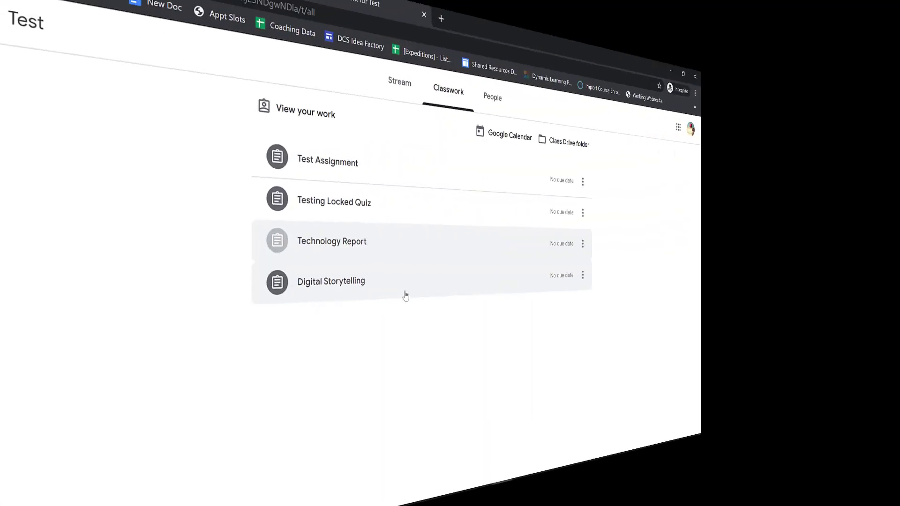
left_click(392, 288)
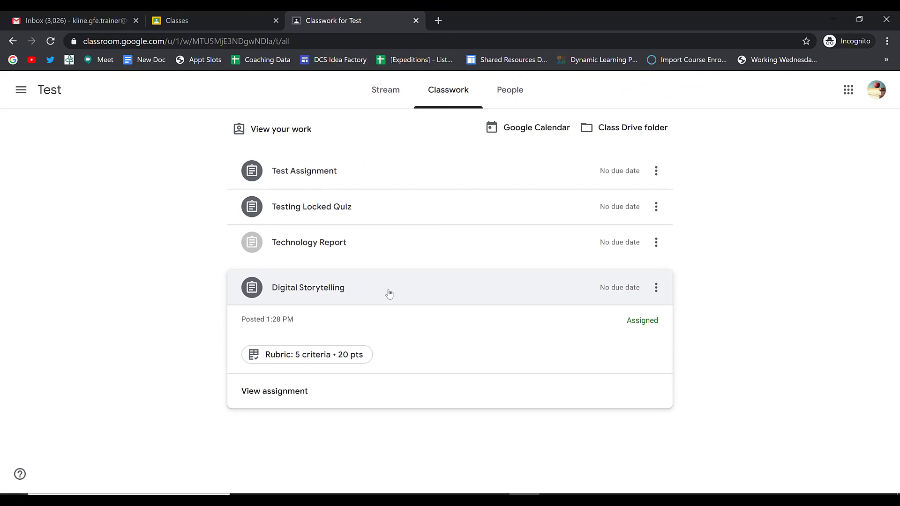
left_click(299, 393)
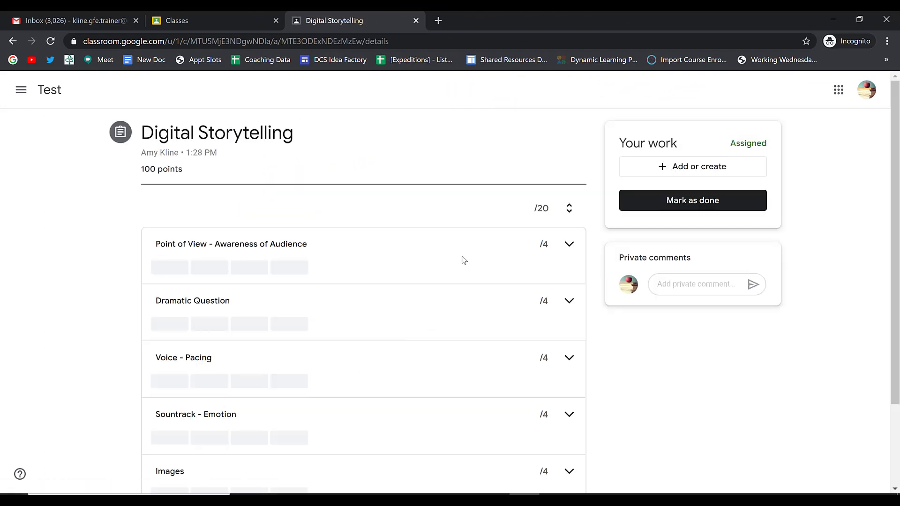
Examine the Point of View criterion's levels in the student view and expand all rubric criteria
left_click(569, 244)
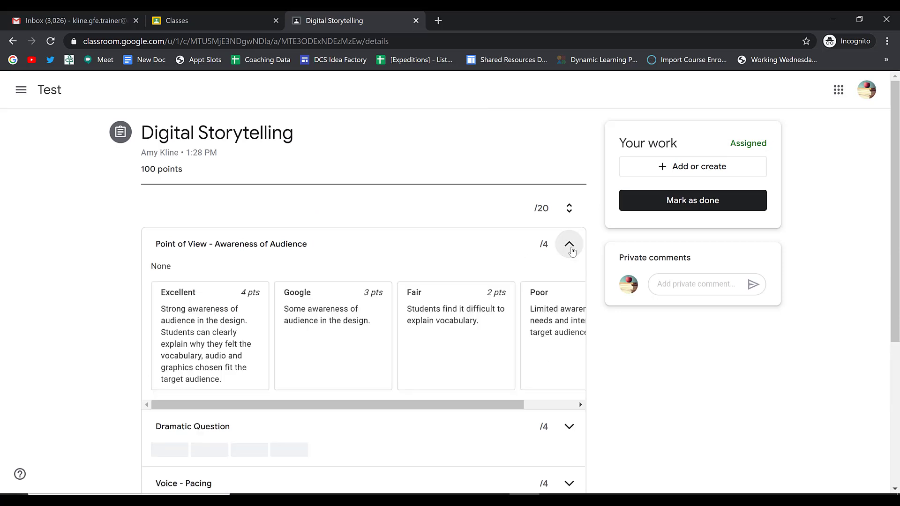
left_click(571, 250)
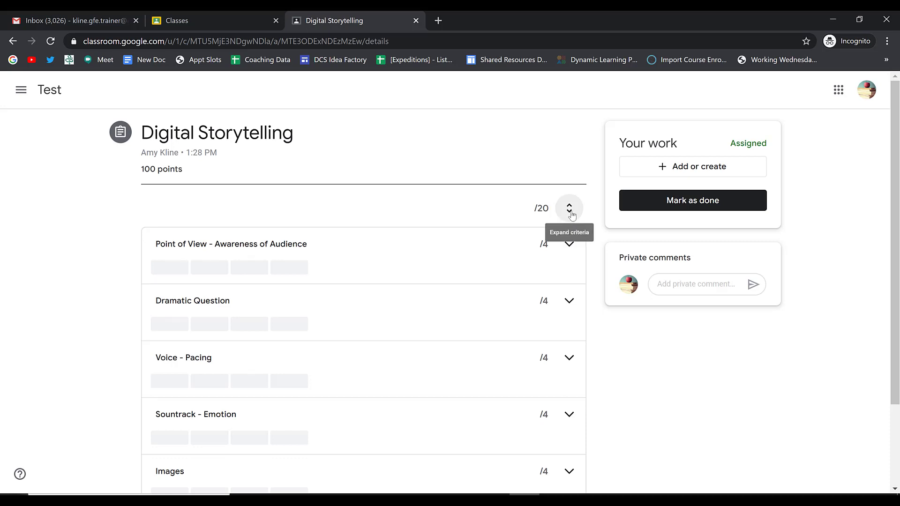
left_click(570, 212)
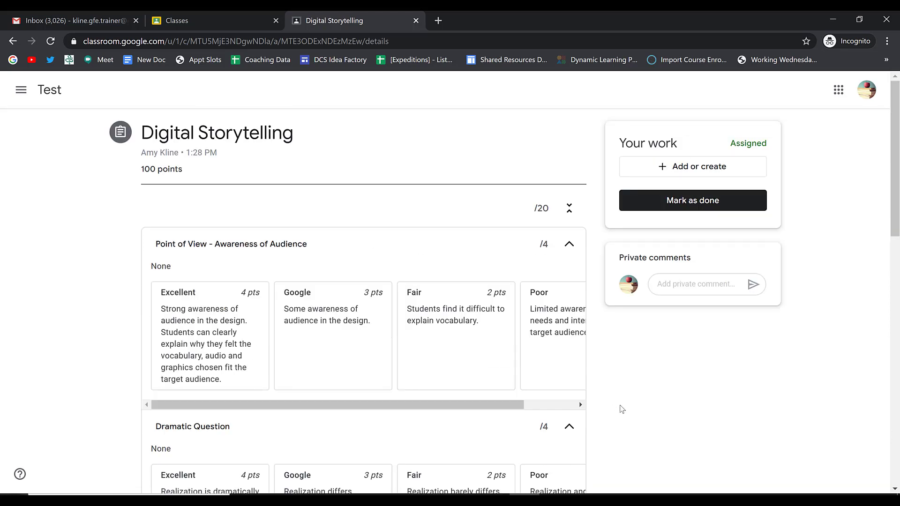
Attach the Geometry Project slides from Google Drive as the student's work and turn in the assignment
left_click(759, 177)
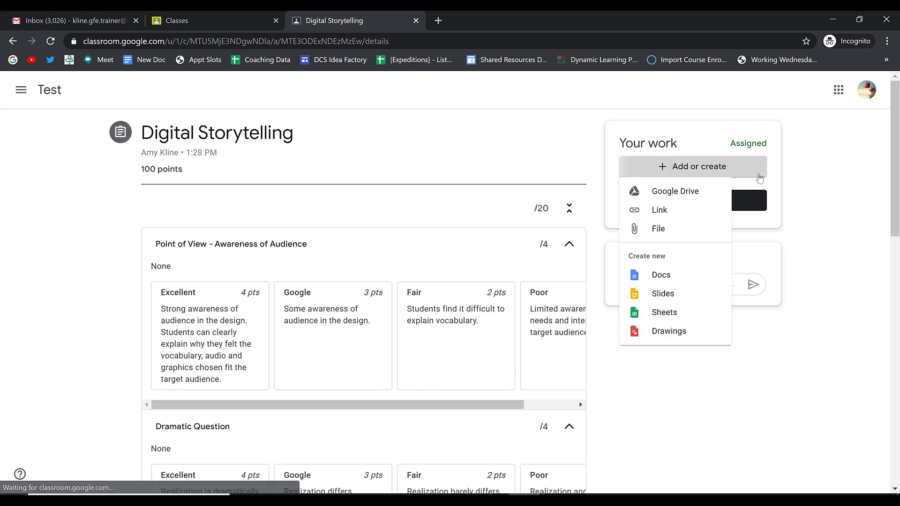
left_click(703, 197)
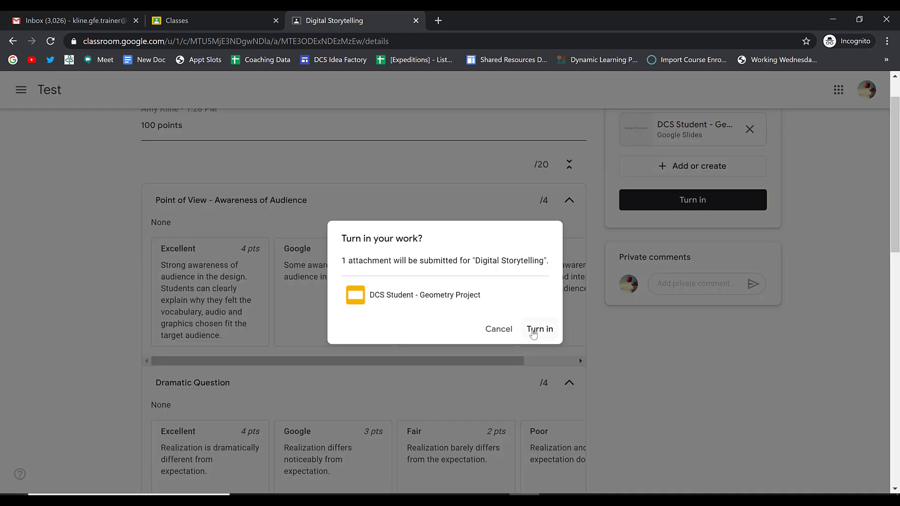
left_click(595, 328)
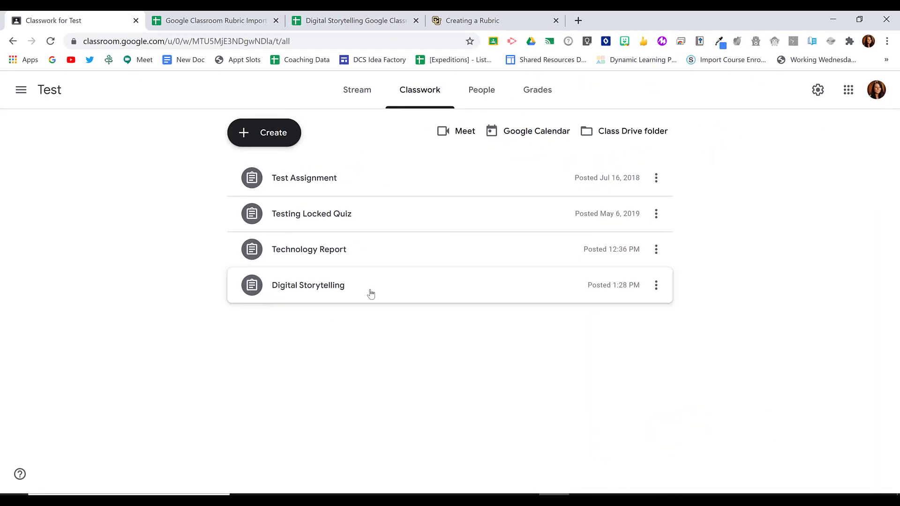
From the teacher's Classwork page, open the Digital Storytelling assignment and the student's turned-in slides for grading
left_click(370, 293)
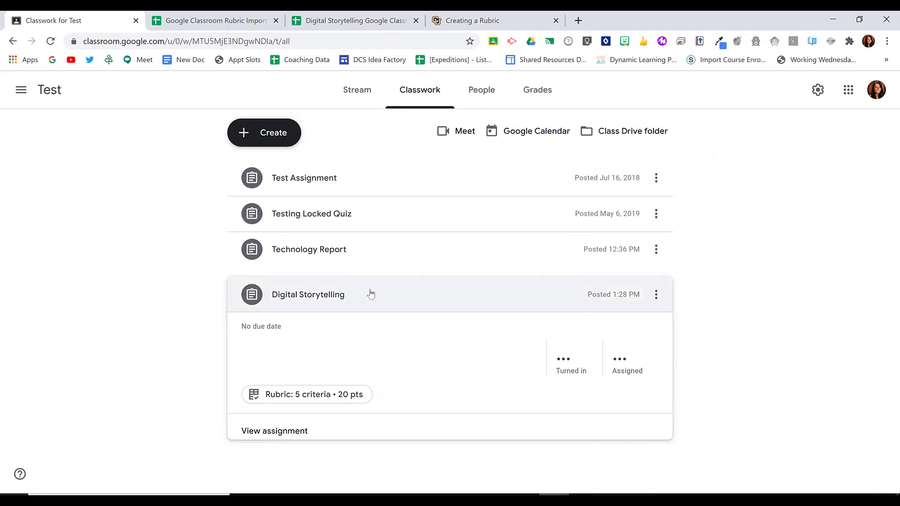
left_click(303, 433)
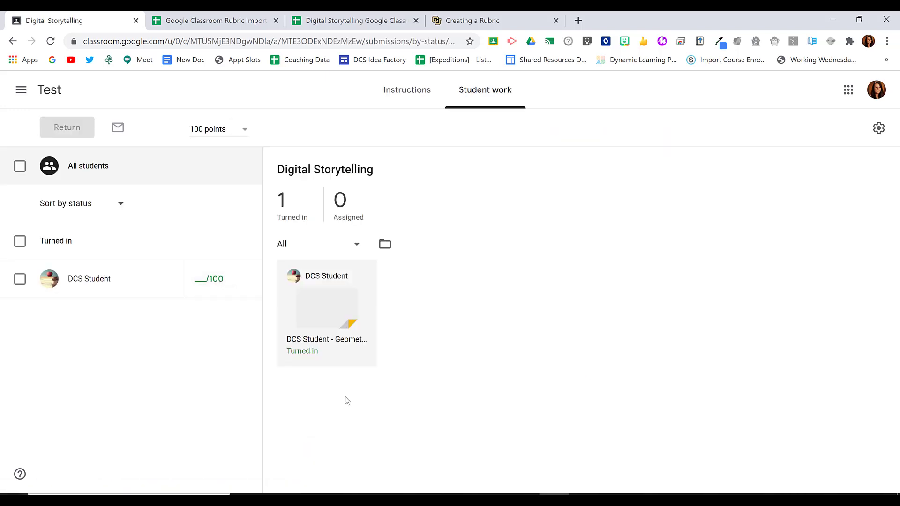
left_click(329, 305)
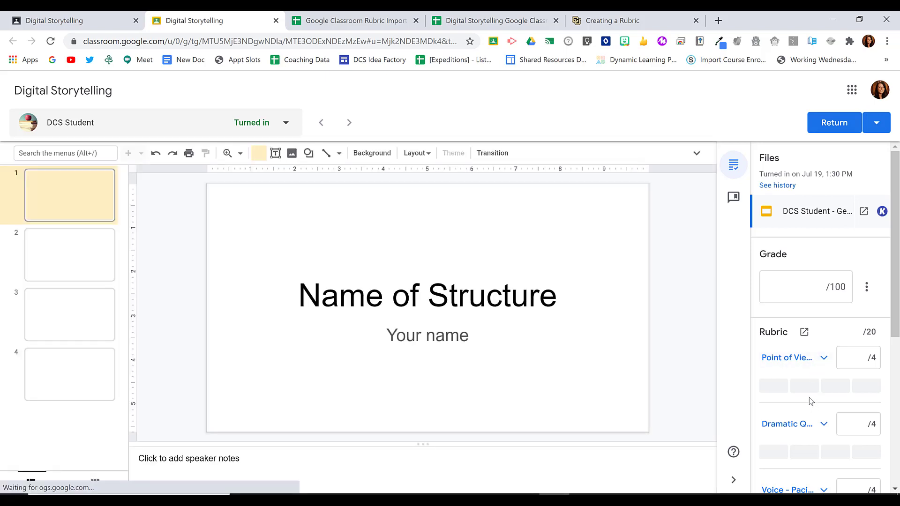
Score the submission with the rubric: 4 points for Point of View and the 3-point Google level for Dramatic Question
left_click(773, 386)
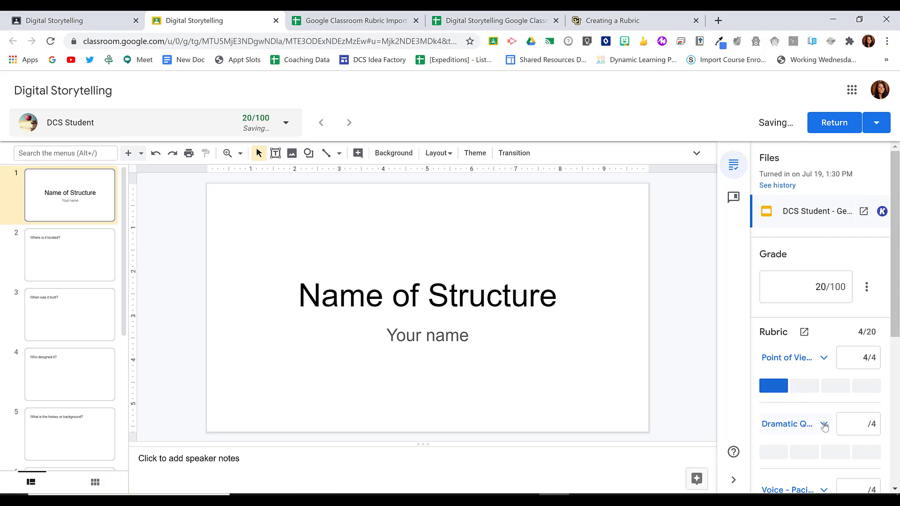
left_click(823, 424)
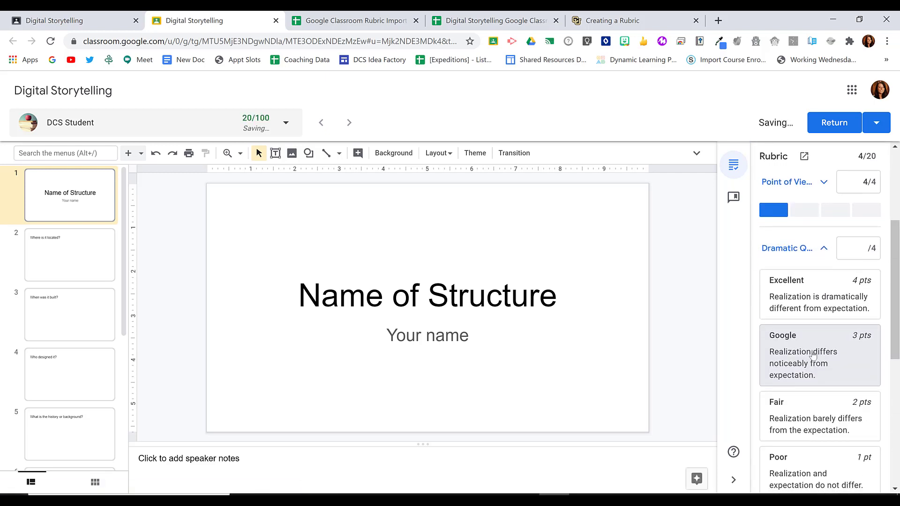
left_click(812, 355)
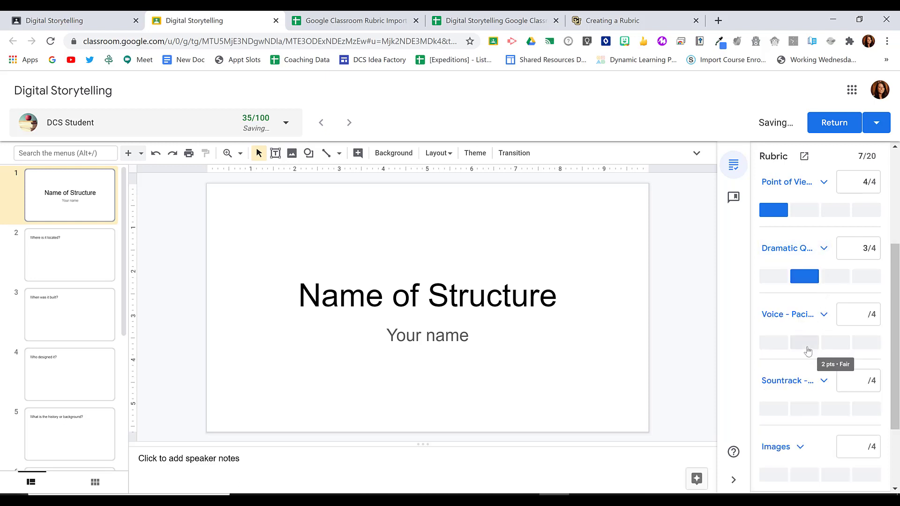